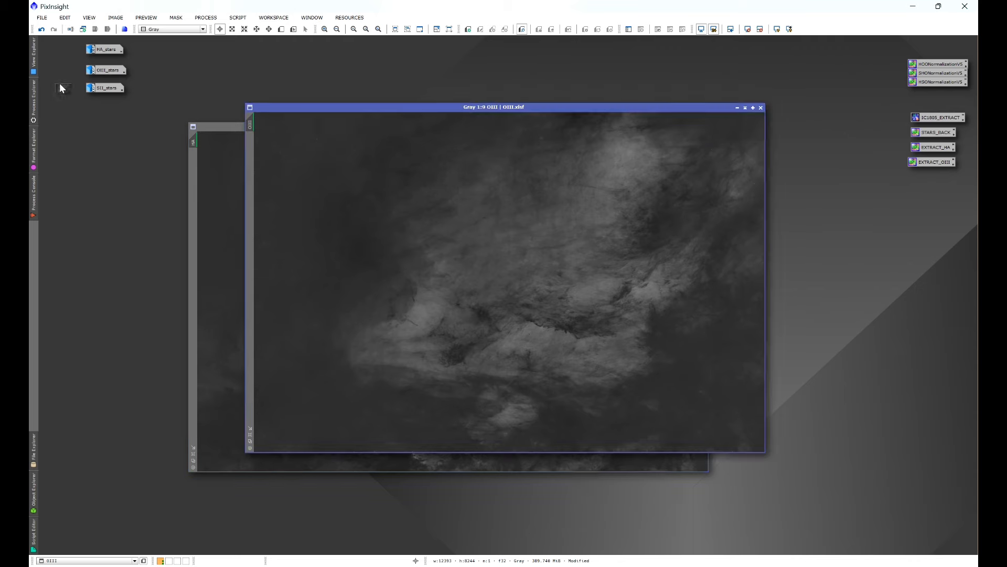
- Look over the SII, OIII and HA nebula images and minimize all three image windows
{"action": "left_click_drag", "start_coordinate": [424, 201], "coordinate": [421, 174]}
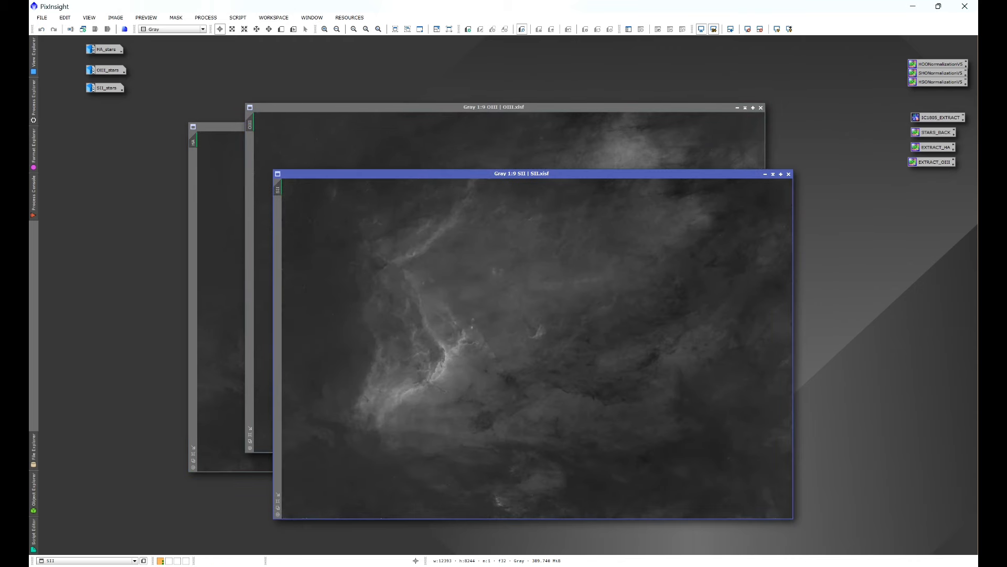
{"action": "left_click", "coordinate": [481, 109]}
{"action": "left_click", "coordinate": [233, 134]}
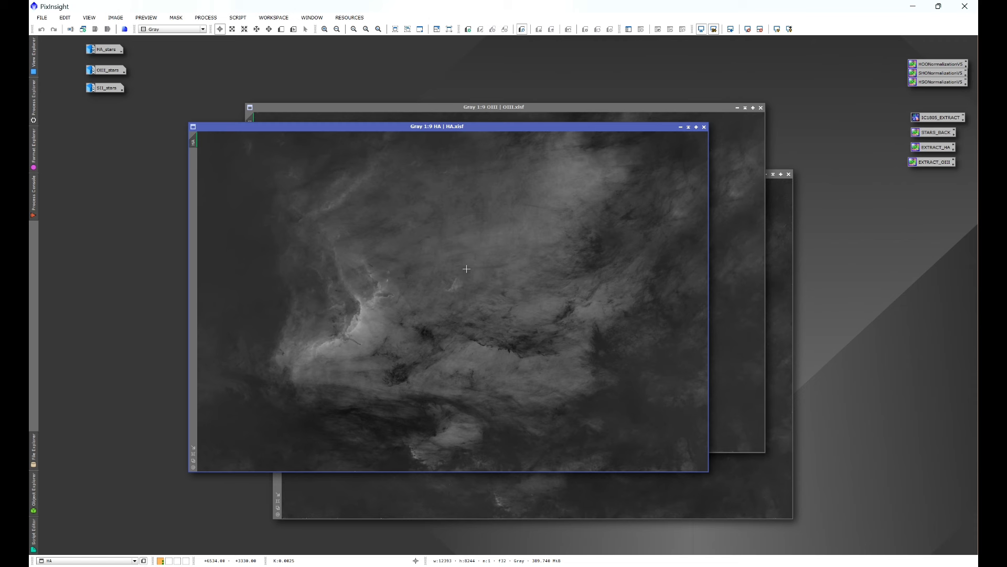
{"action": "left_click", "coordinate": [680, 127]}
{"action": "left_click", "coordinate": [737, 107]}
{"action": "left_click", "coordinate": [765, 174]}
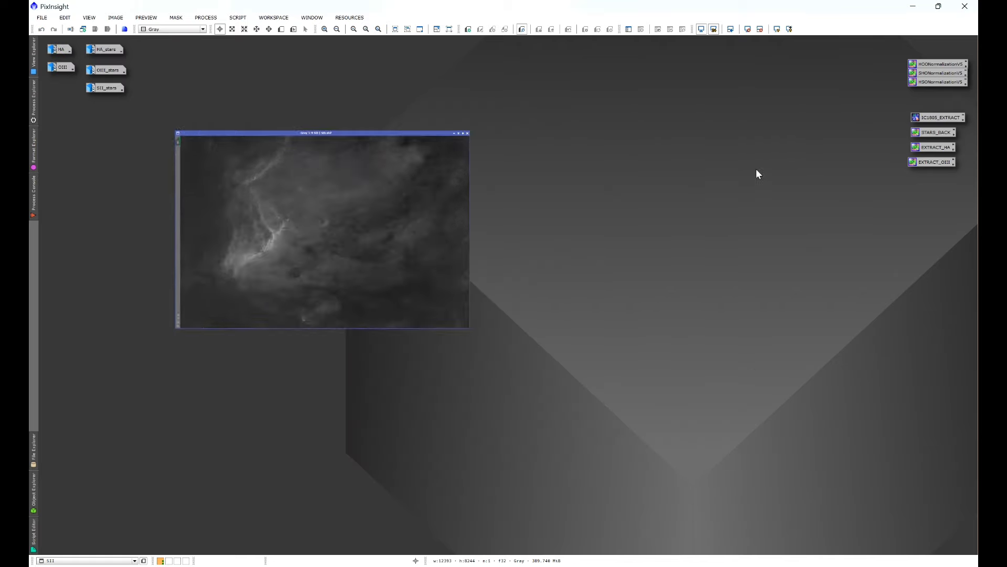
- View the HA_stars, OIII_stars and SII_stars images, and minimize them again
{"action": "double_click", "coordinate": [107, 48]}
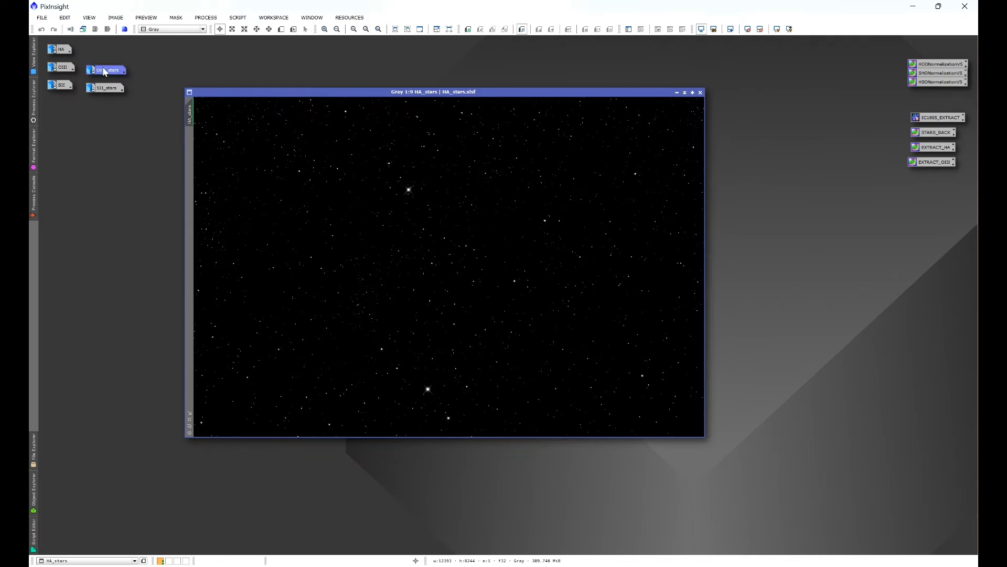
{"action": "double_click", "coordinate": [104, 71]}
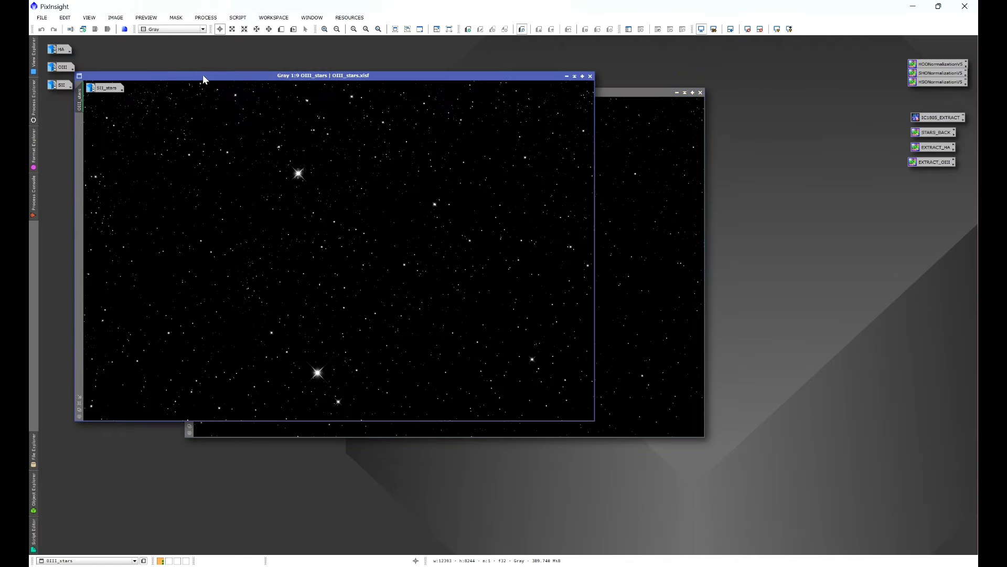
{"action": "double_click", "coordinate": [95, 89]}
{"action": "left_click", "coordinate": [590, 99]}
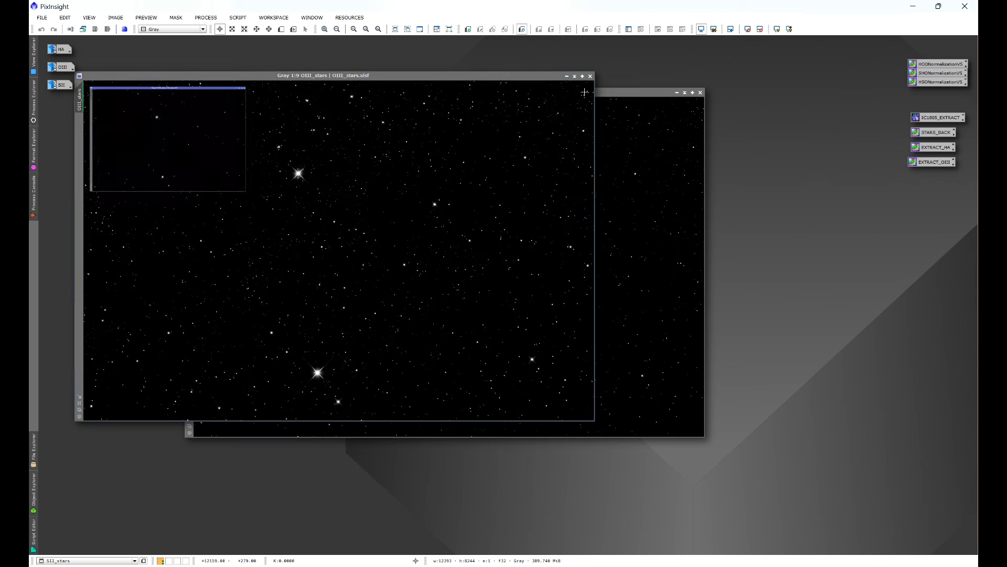
{"action": "left_click", "coordinate": [567, 76]}
{"action": "left_click", "coordinate": [676, 92]}
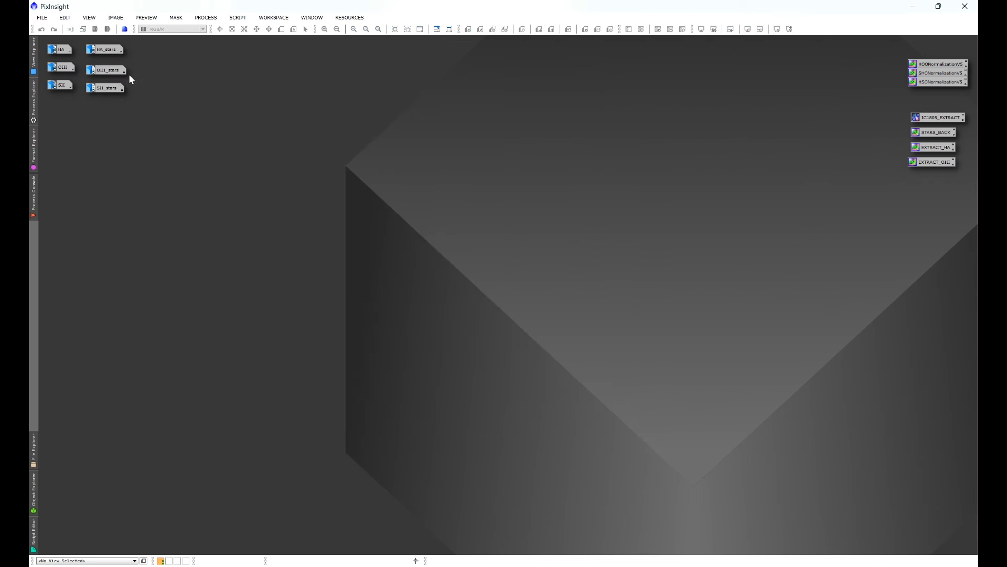
- Restore the HA image and launch the SetiAstro Statistical Stretch script for it, enlarging the script's dialog
{"action": "double_click", "coordinate": [61, 49]}
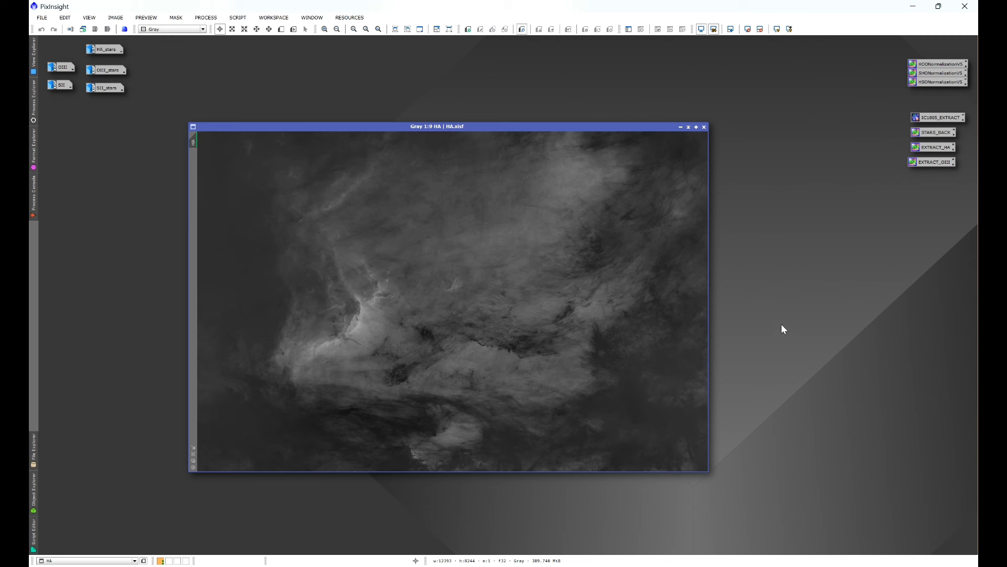
{"action": "left_click", "coordinate": [238, 17]}
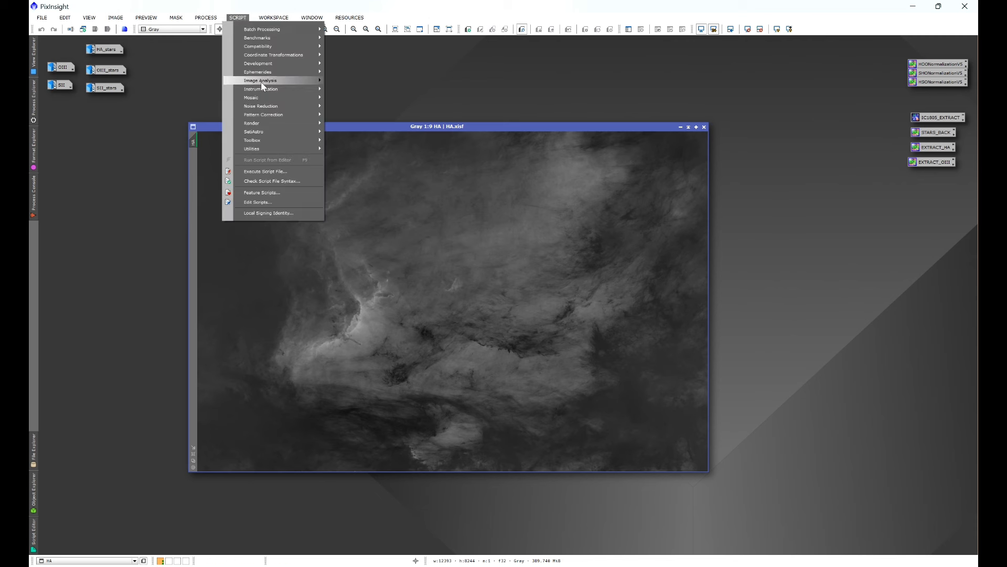
{"action": "mouse_move", "coordinate": [262, 128]}
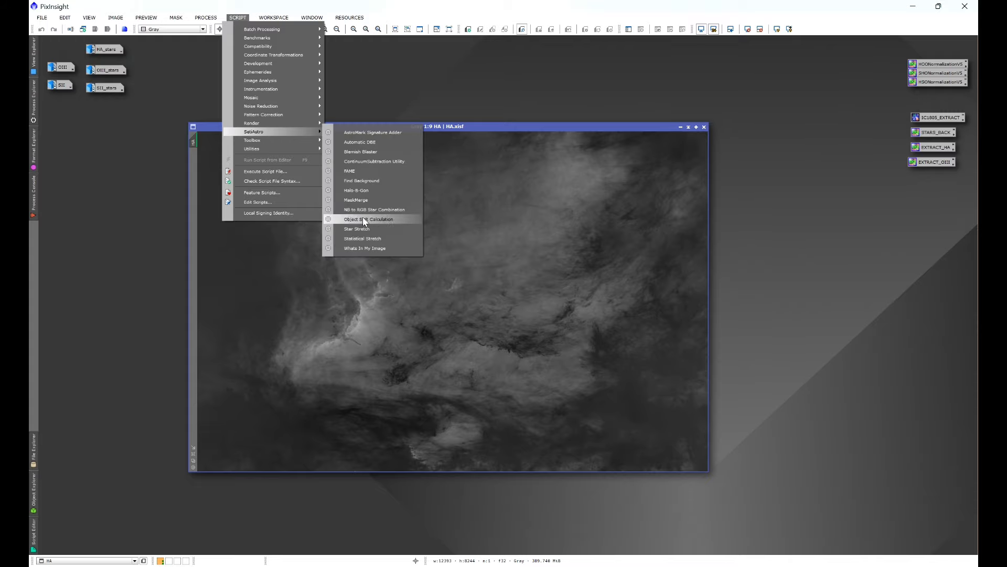
{"action": "left_click", "coordinate": [352, 238]}
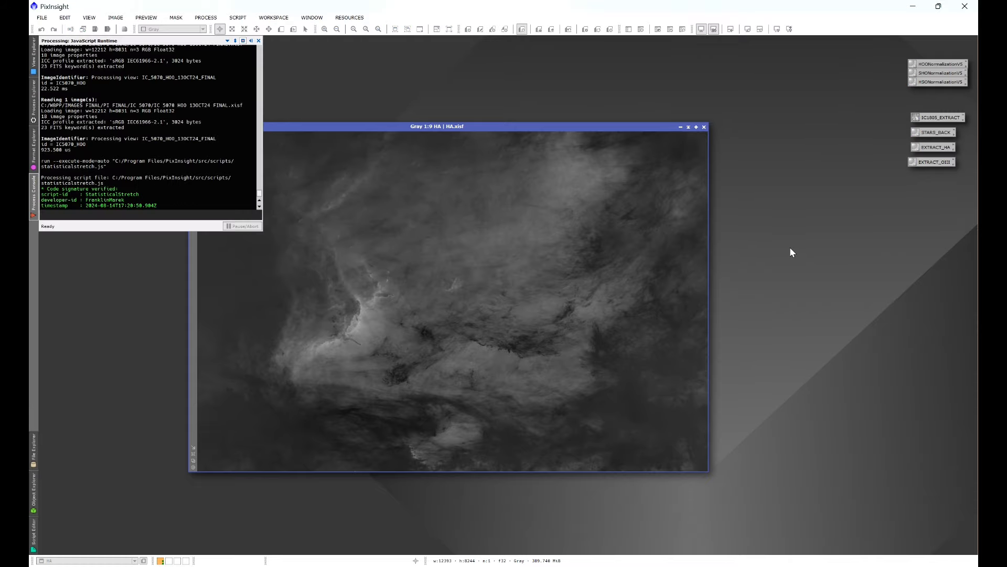
{"action": "left_click_drag", "start_coordinate": [625, 196], "coordinate": [459, 49]}
{"action": "left_click_drag", "start_coordinate": [607, 229], "coordinate": [958, 501]}
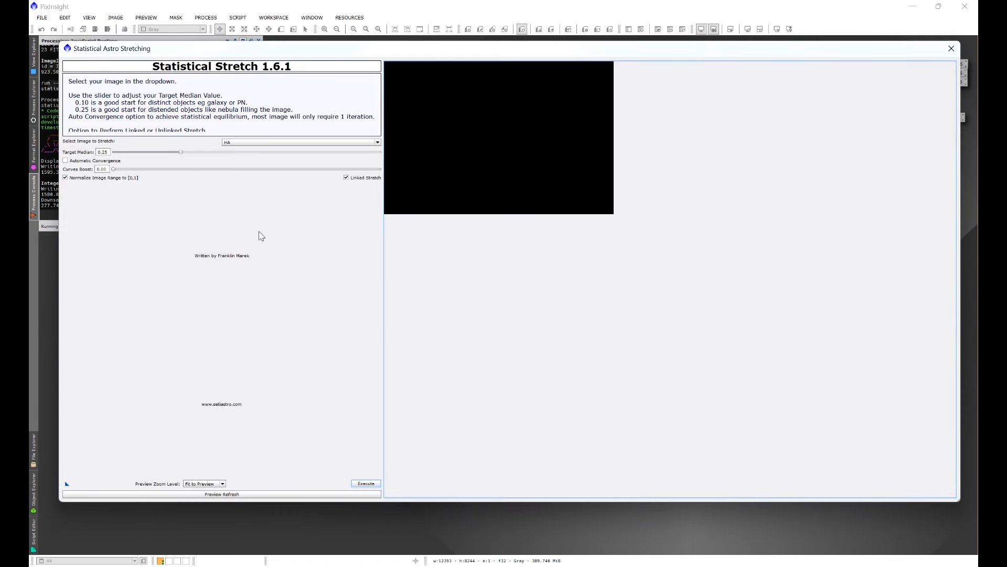
- Preview the HA image at 1:8, apply the Statistical Stretch with a target median of 0.25, and minimize the image
{"action": "left_click", "coordinate": [204, 484]}
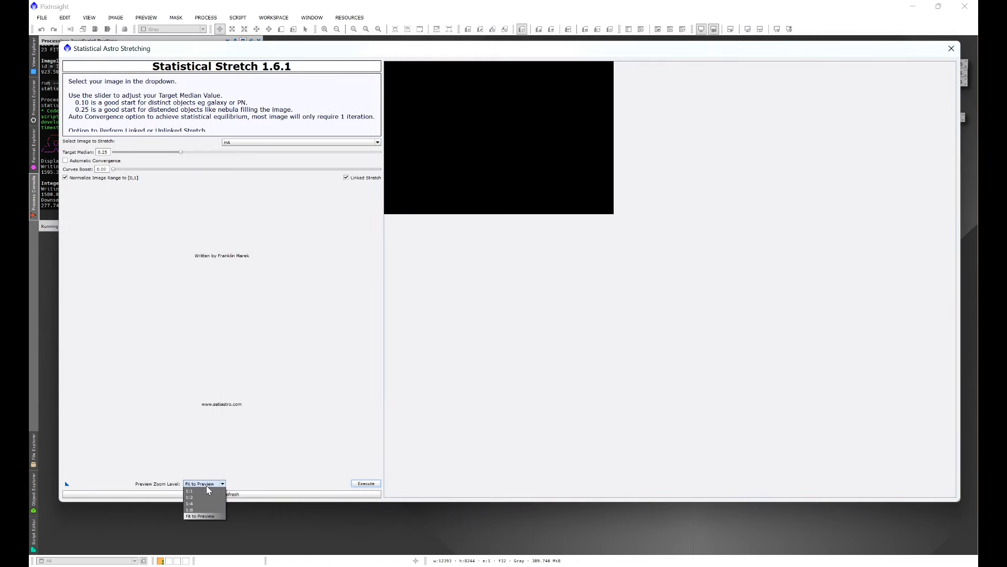
{"action": "left_click", "coordinate": [196, 516]}
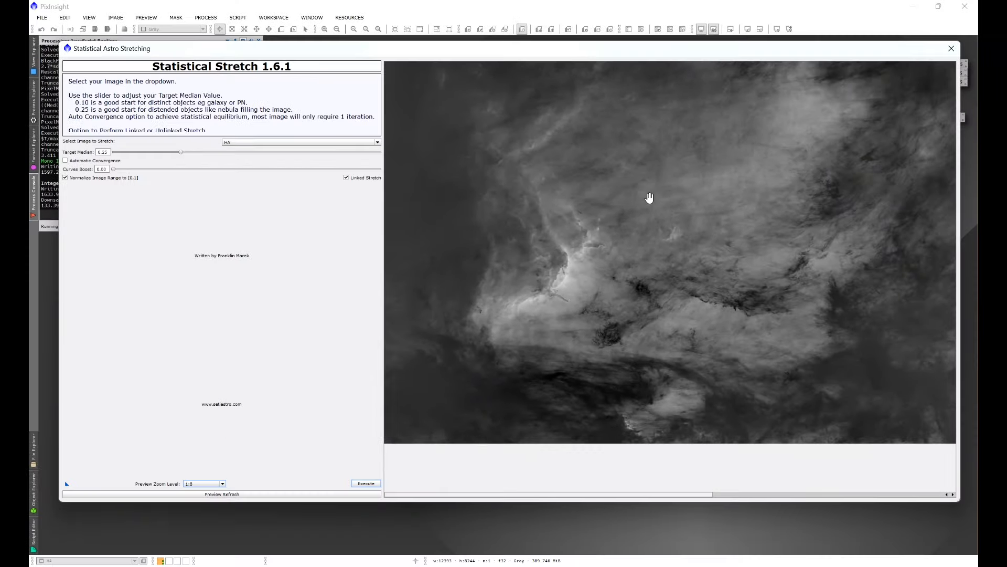
{"action": "left_click", "coordinate": [360, 483]}
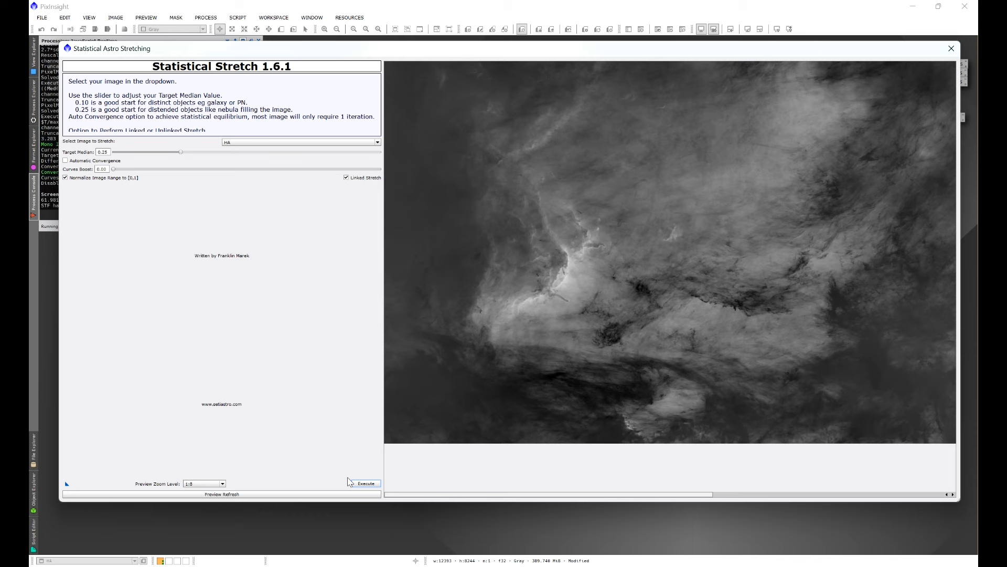
{"action": "left_click", "coordinate": [951, 48]}
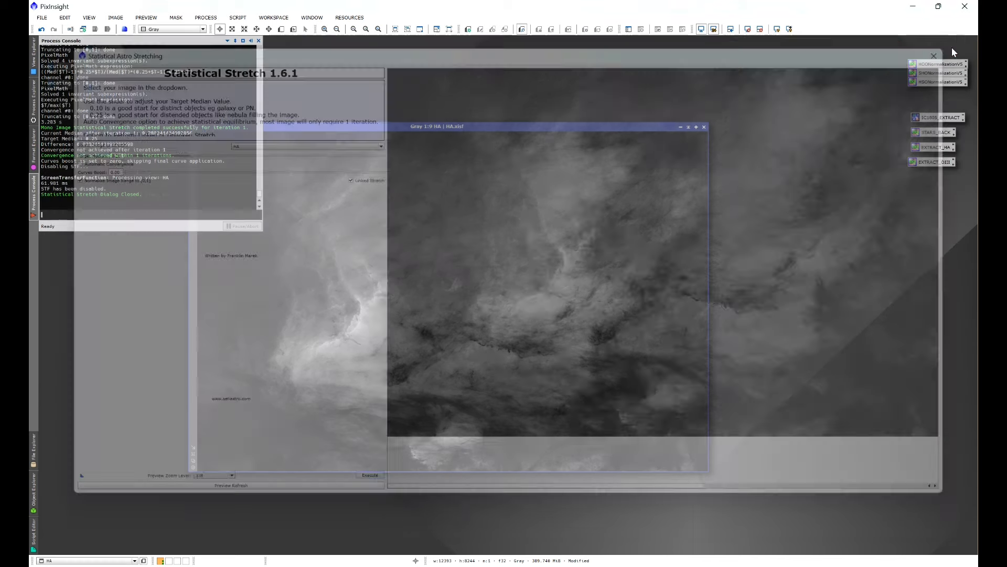
{"action": "left_click", "coordinate": [681, 127]}
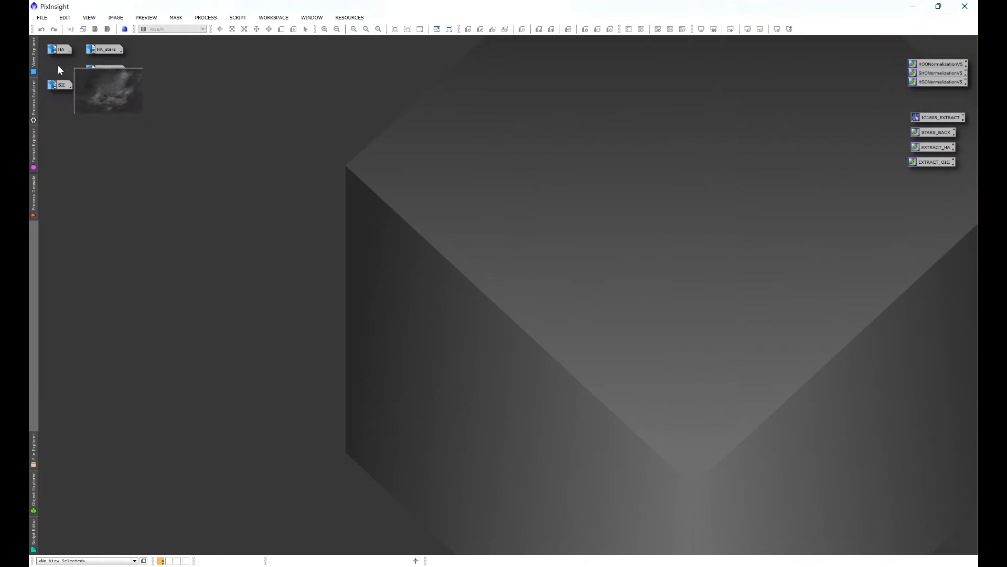
- Apply Statistical Stretch to the OIII image with a target median of 0.25 and minimize the image
{"action": "double_click", "coordinate": [59, 66]}
{"action": "left_click", "coordinate": [235, 18]}
{"action": "mouse_move", "coordinate": [262, 132]}
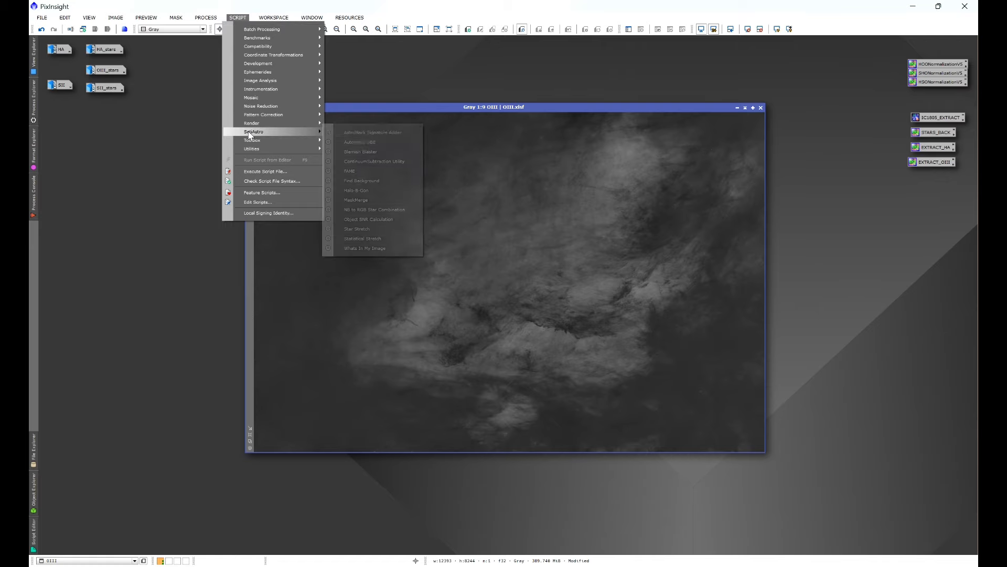
{"action": "left_click", "coordinate": [363, 238]}
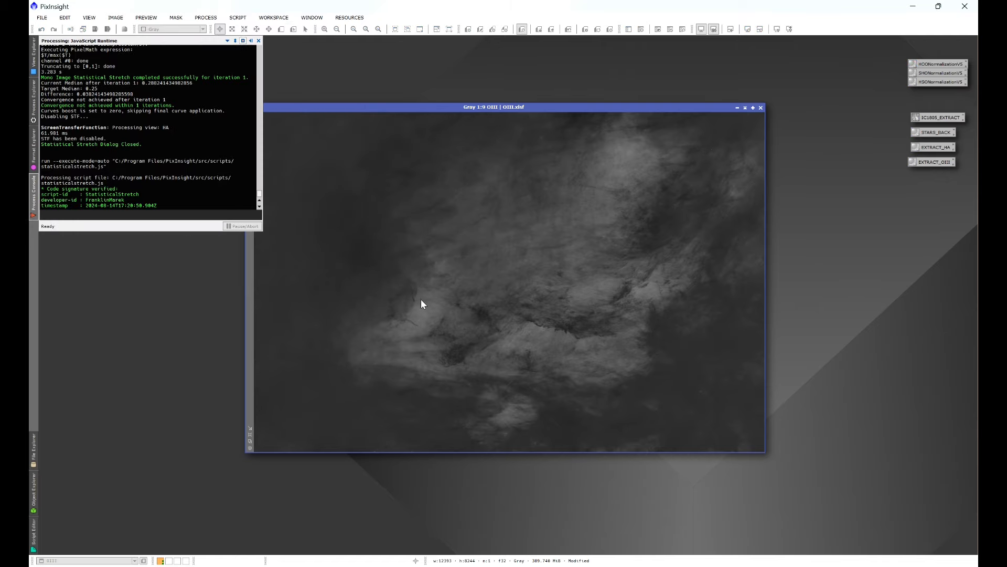
{"action": "left_click", "coordinate": [529, 361]}
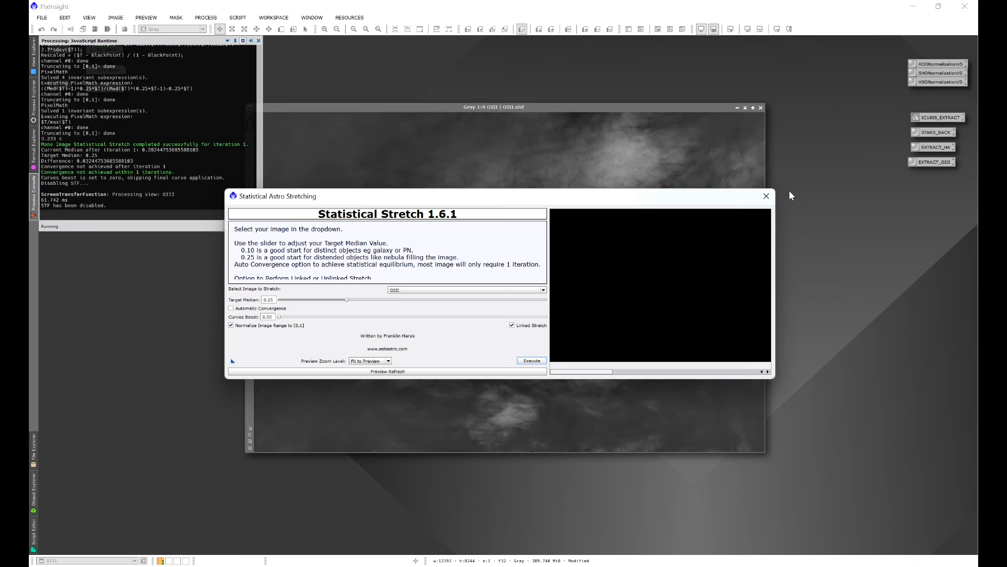
{"action": "left_click", "coordinate": [770, 199]}
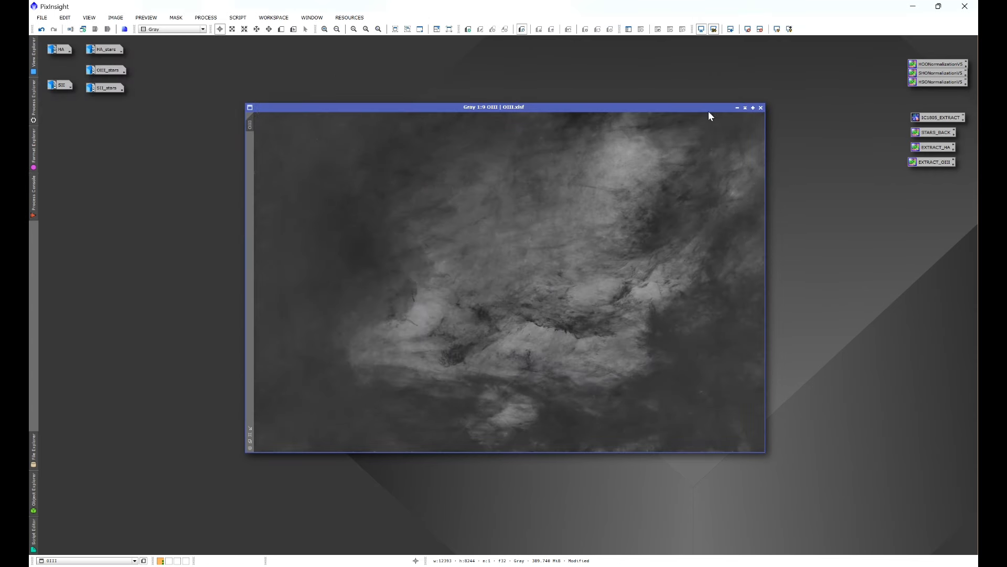
{"action": "left_click", "coordinate": [737, 108]}
- Apply Statistical Stretch to the SII image with a target median of 0.25 and minimize the image
{"action": "double_click", "coordinate": [59, 85]}
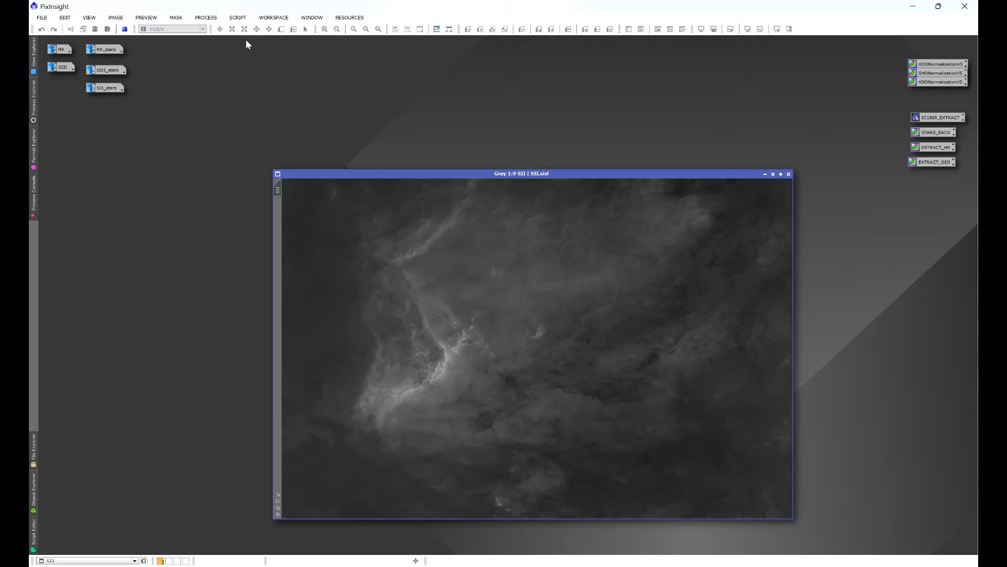
{"action": "left_click", "coordinate": [235, 17]}
{"action": "mouse_move", "coordinate": [294, 132]}
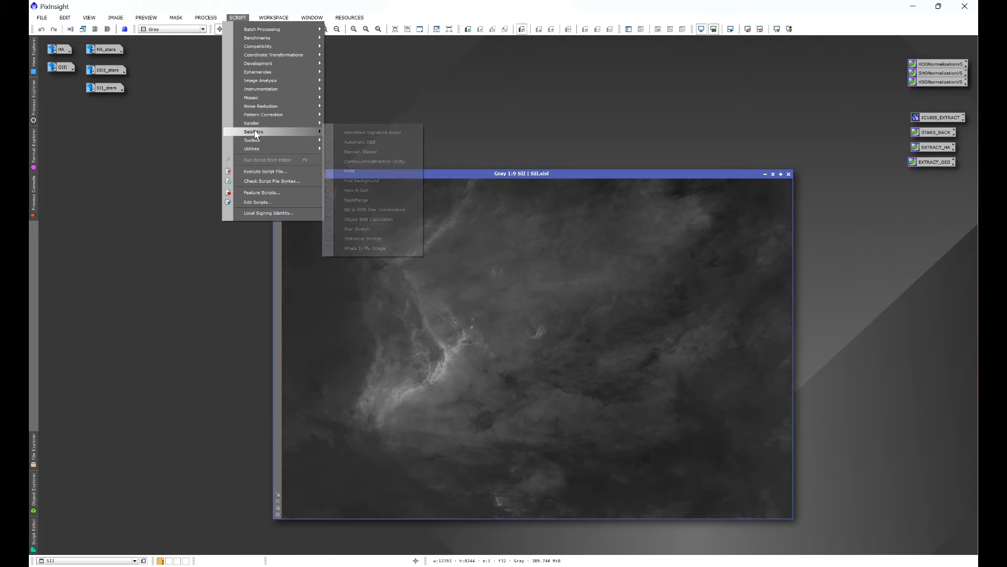
{"action": "left_click", "coordinate": [362, 239]}
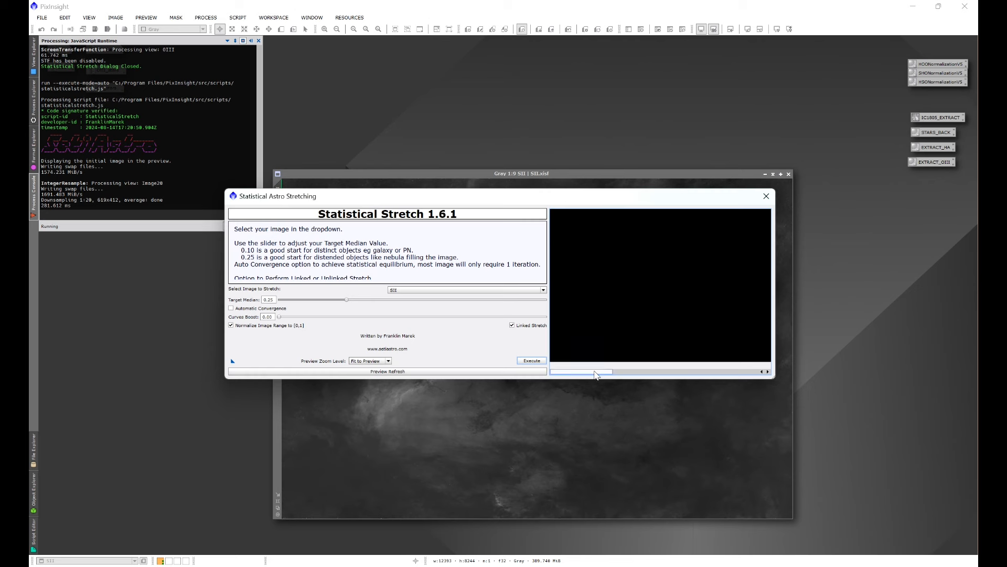
{"action": "left_click", "coordinate": [522, 362]}
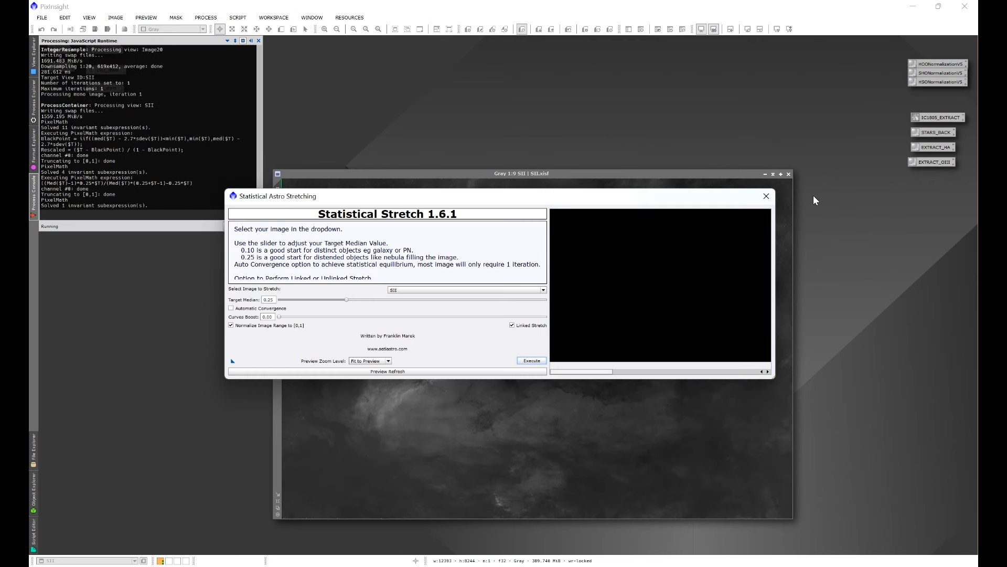
{"action": "left_click", "coordinate": [766, 196]}
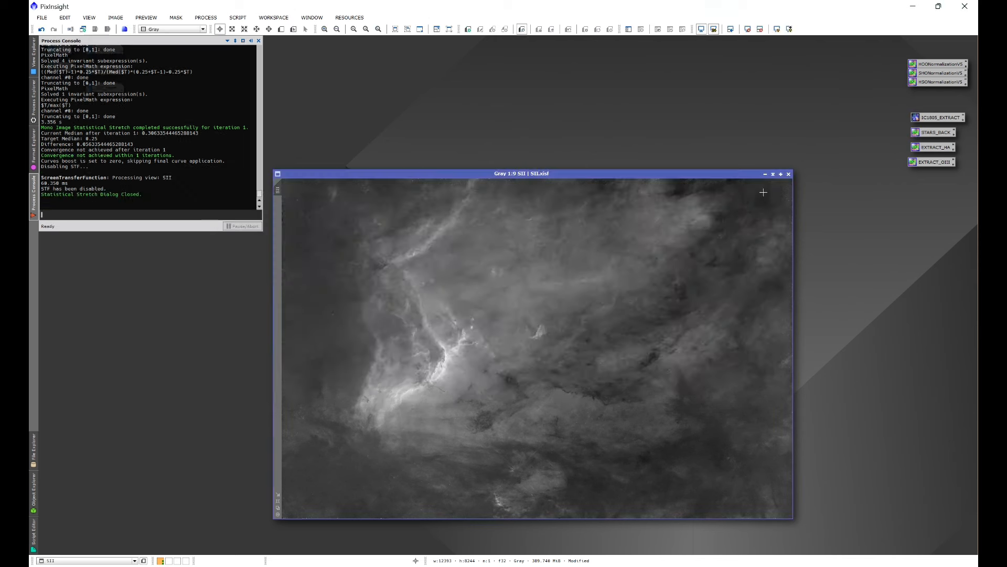
{"action": "left_click", "coordinate": [764, 173]}
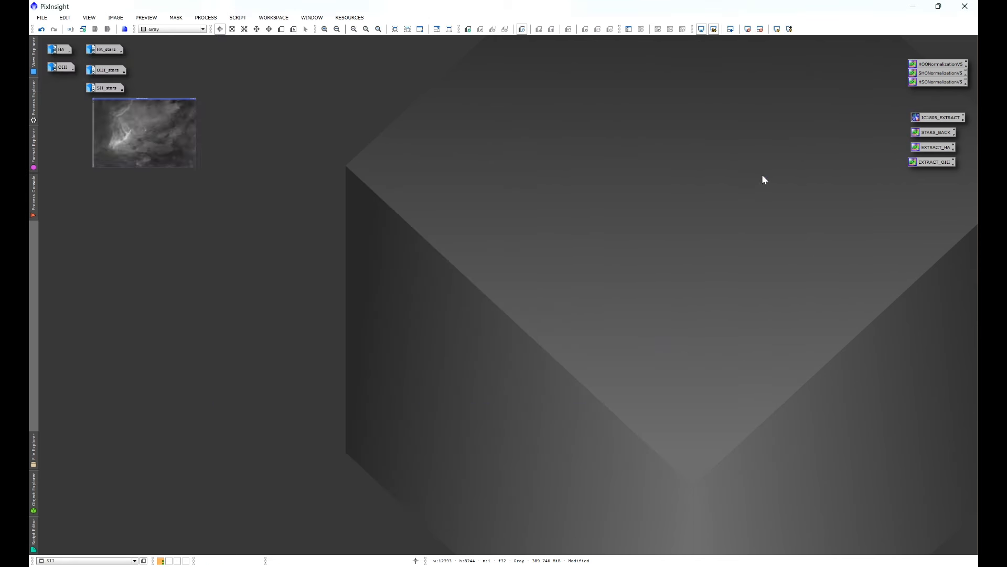
- Restore the stretched HA image and open CurvesTransformation, placing the image clear of the curves dialog
{"action": "double_click", "coordinate": [56, 48]}
{"action": "left_click_drag", "start_coordinate": [346, 128], "coordinate": [338, 111]}
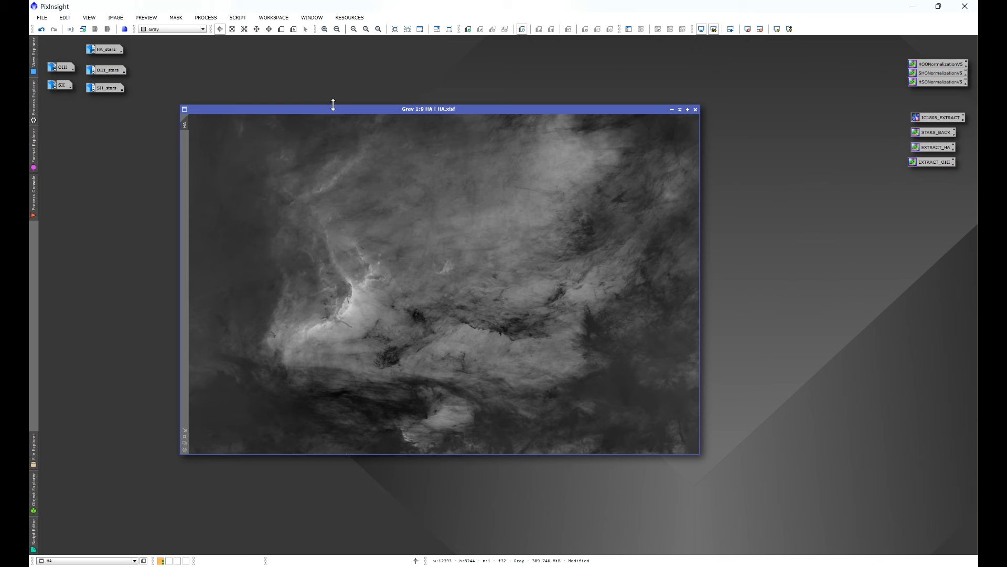
{"action": "left_click", "coordinate": [206, 18]}
{"action": "mouse_move", "coordinate": [224, 29]}
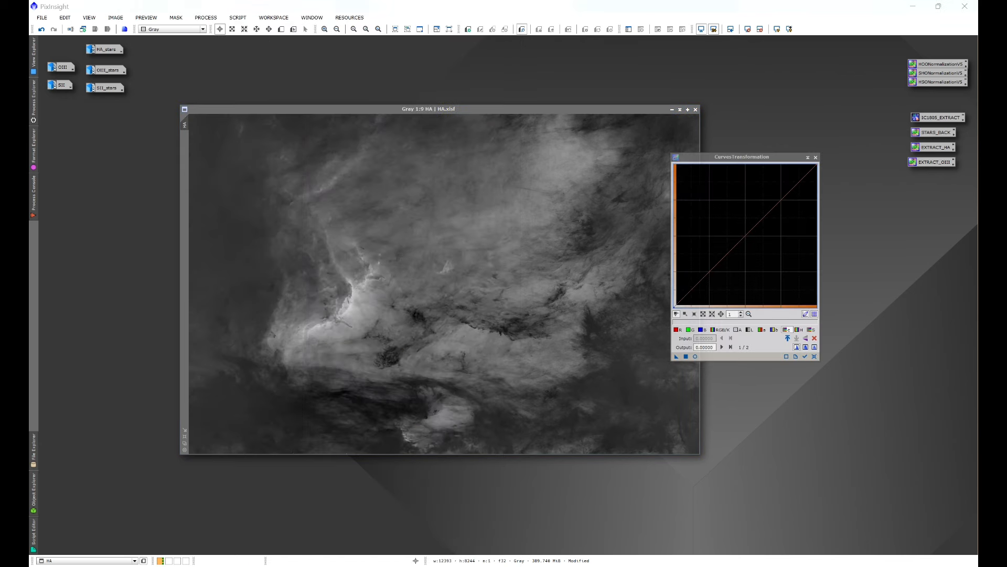
{"action": "left_click", "coordinate": [356, 298]}
{"action": "left_click", "coordinate": [483, 110]}
{"action": "left_click_drag", "start_coordinate": [484, 110], "coordinate": [446, 106]}
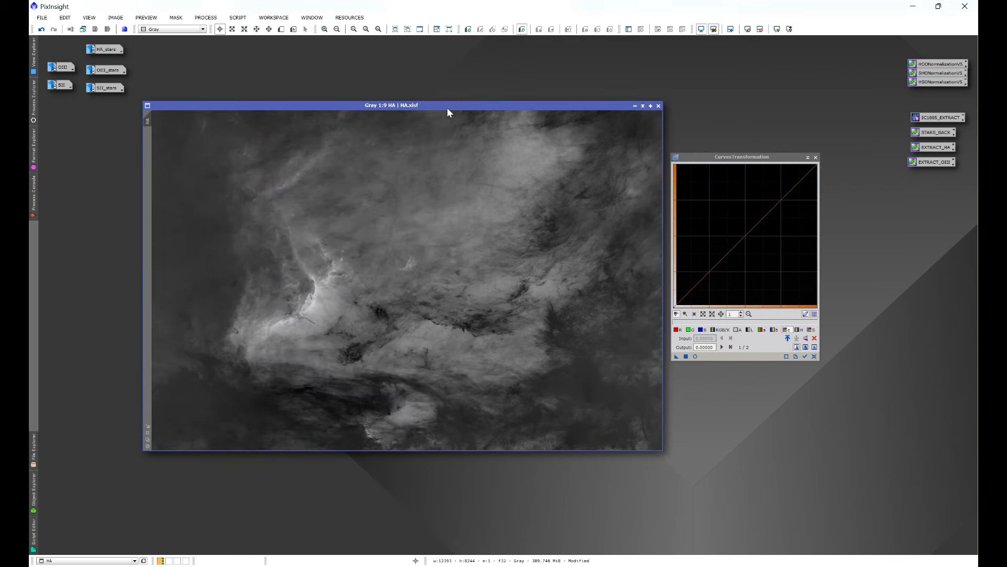
- Set CurvesTransformation to the combined RGB/K channel and start a real-time preview of the HA image
{"action": "left_click_drag", "start_coordinate": [808, 356], "coordinate": [811, 362]}
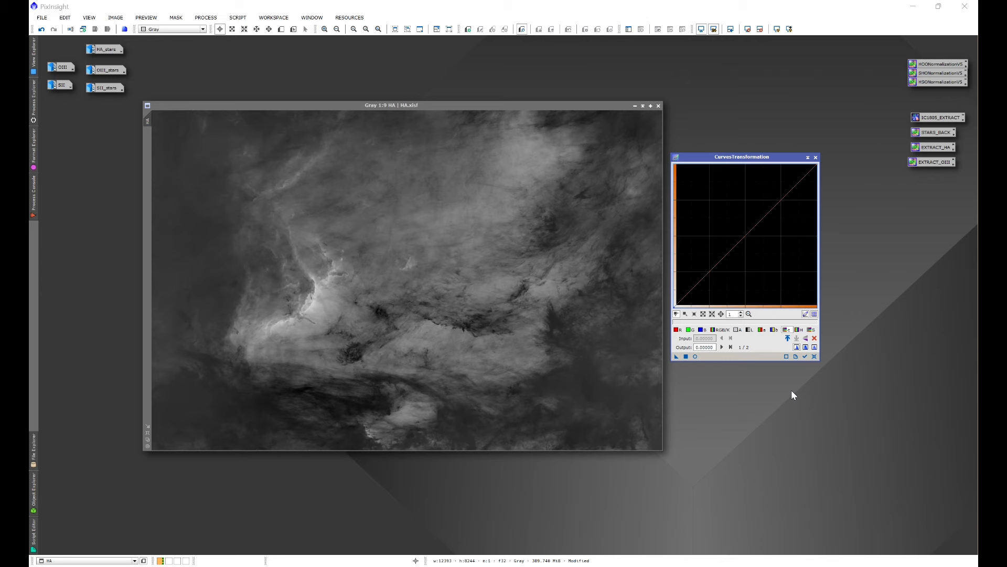
{"action": "left_click", "coordinate": [720, 330]}
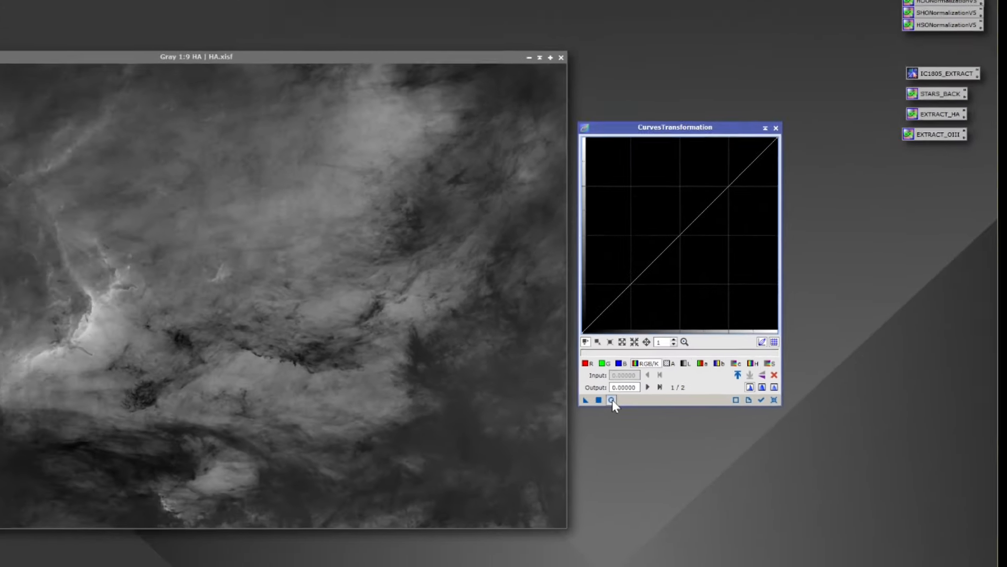
{"action": "left_click", "coordinate": [612, 399]}
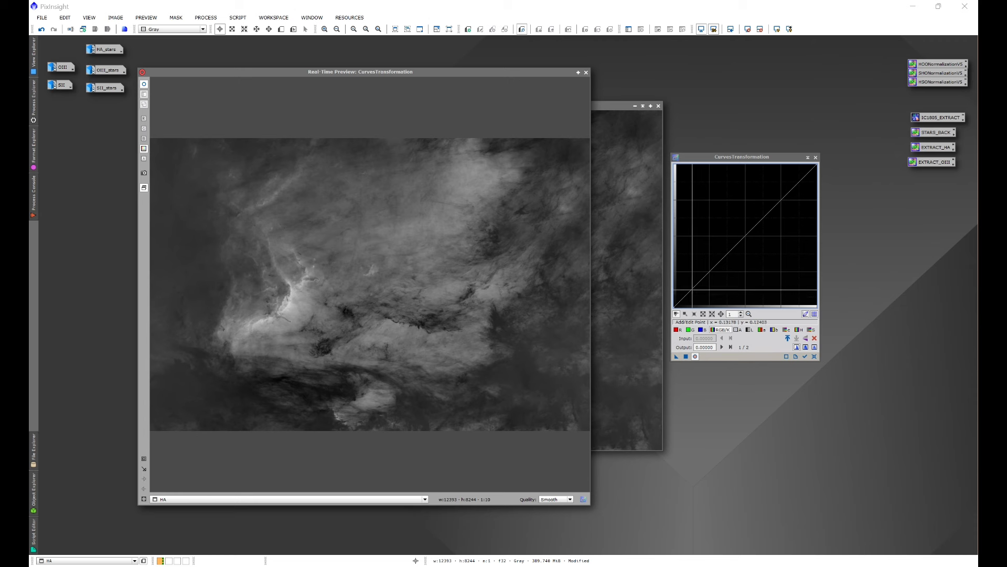
- Shape an S-curve for HA with a shadow point at about 0.16 in, 0.05 out and a highlight point at about 0.72 in, 0.75 out
{"action": "left_click", "coordinate": [692, 289]}
{"action": "left_click_drag", "start_coordinate": [693, 289], "coordinate": [696, 299]}
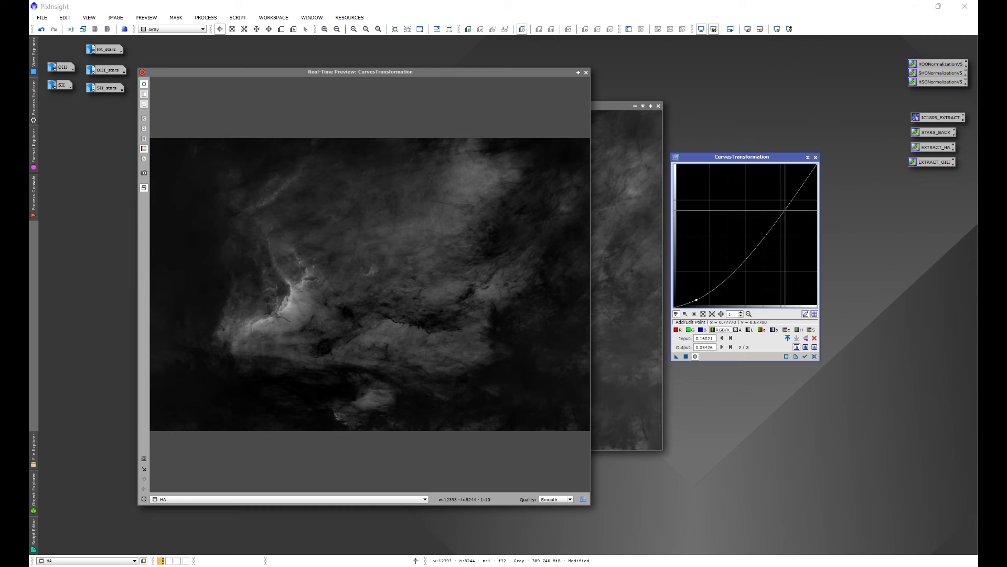
{"action": "left_click", "coordinate": [783, 208]}
{"action": "left_click_drag", "start_coordinate": [782, 207], "coordinate": [777, 200]}
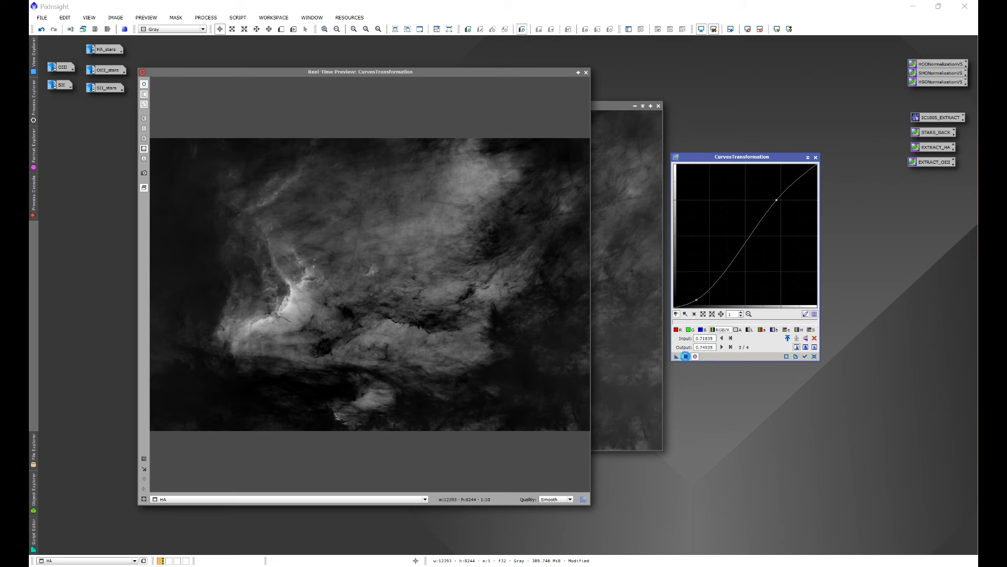
- Try a midtone-lifting curve on HA with a shadow point at about 0.18 in, 0.19 out, and reset the curve
{"action": "left_click", "coordinate": [814, 356]}
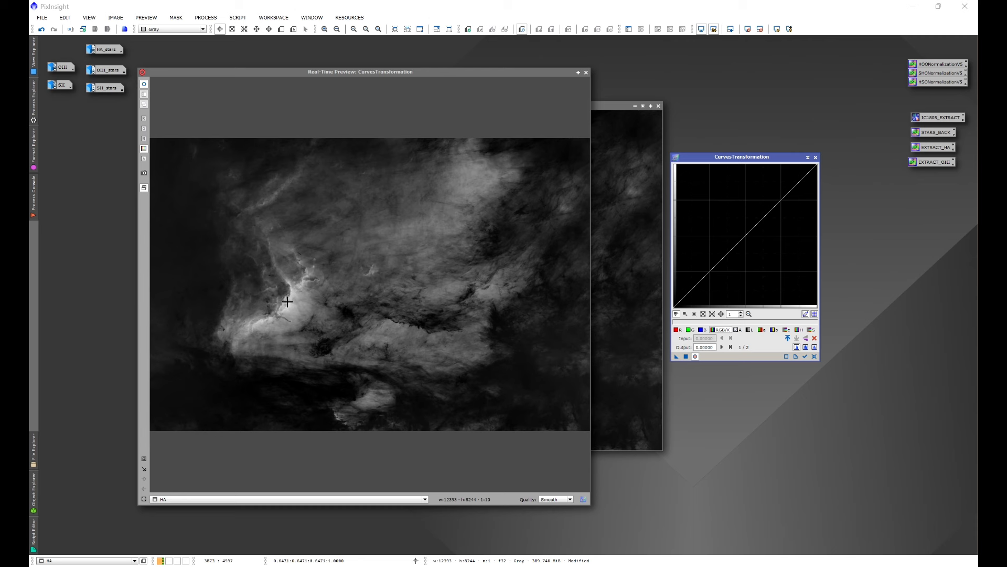
{"action": "left_click_drag", "start_coordinate": [776, 205], "coordinate": [767, 201]}
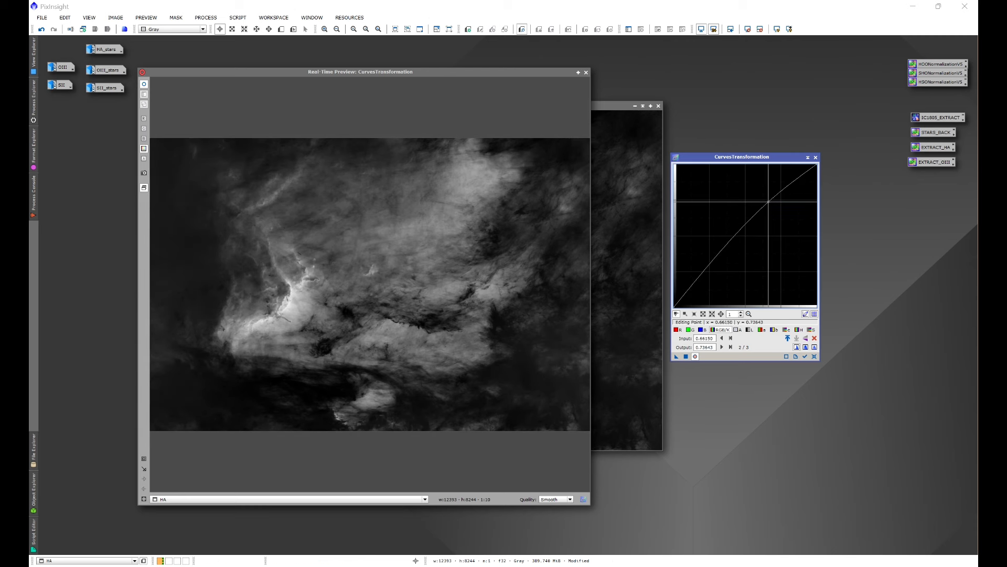
{"action": "left_click", "coordinate": [734, 234]}
{"action": "left_click_drag", "start_coordinate": [734, 235], "coordinate": [731, 229]}
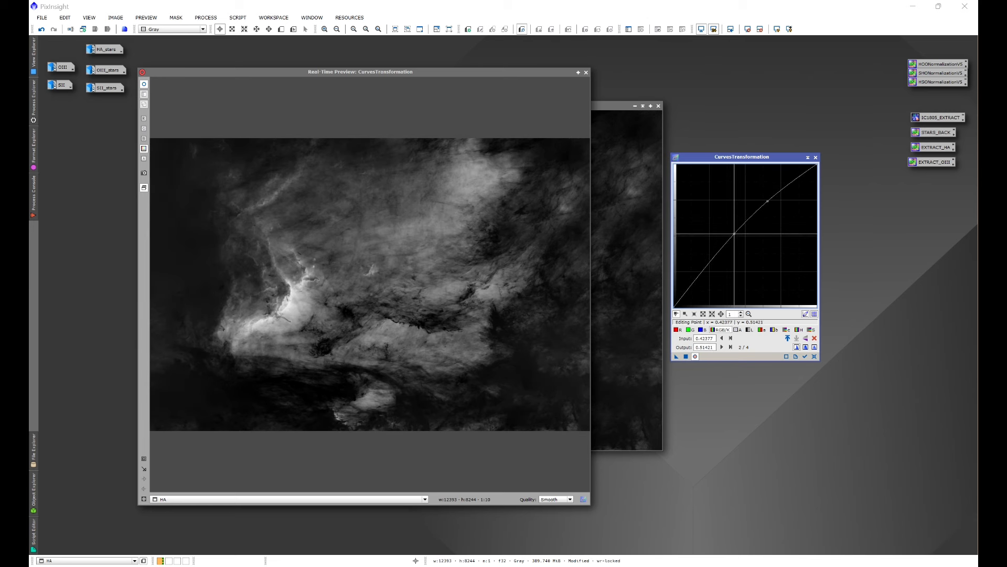
{"action": "left_click_drag", "start_coordinate": [767, 201], "coordinate": [772, 205]}
{"action": "left_click_drag", "start_coordinate": [692, 277], "coordinate": [699, 281]}
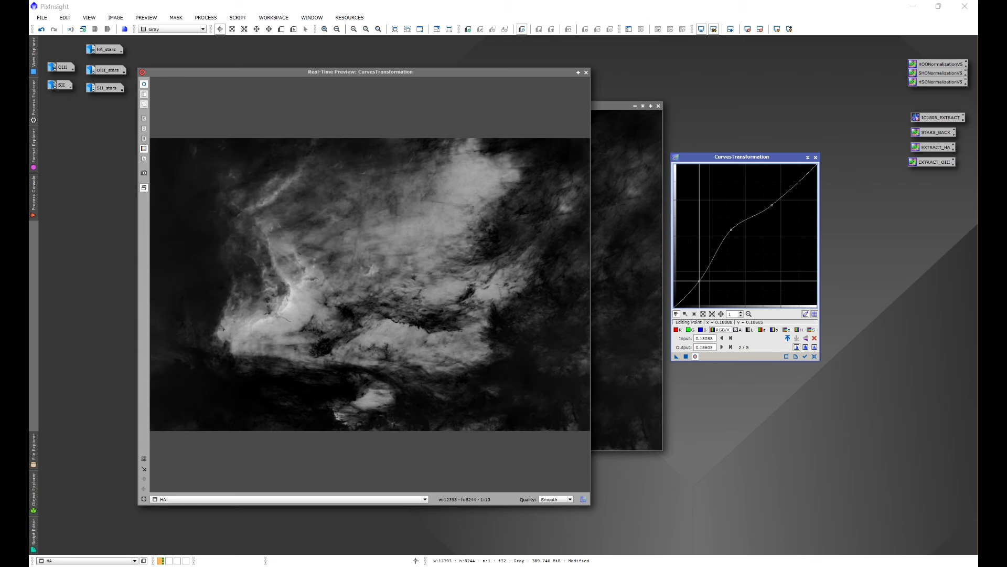
{"action": "left_click_drag", "start_coordinate": [734, 230], "coordinate": [740, 239]}
{"action": "left_click_drag", "start_coordinate": [740, 240], "coordinate": [681, 302]}
{"action": "left_click", "coordinate": [814, 357]}
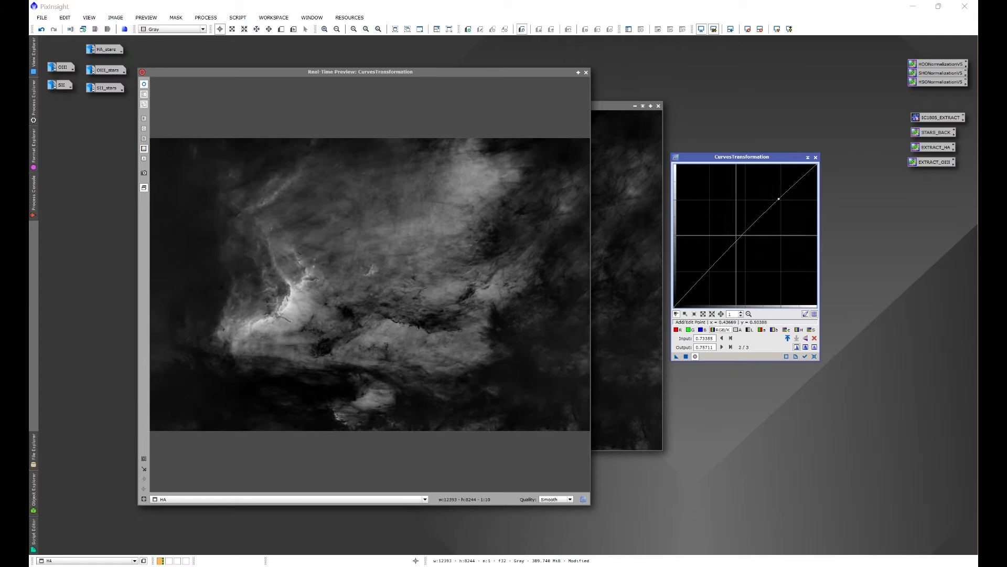
- End the real-time preview of HA and minimize the HA image
{"action": "left_click", "coordinate": [695, 356]}
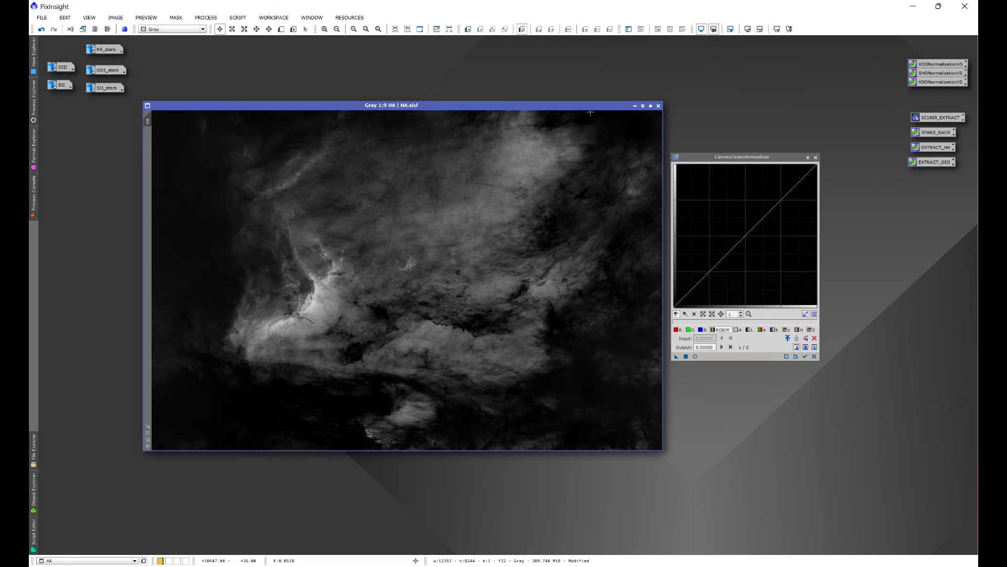
{"action": "left_click", "coordinate": [634, 106]}
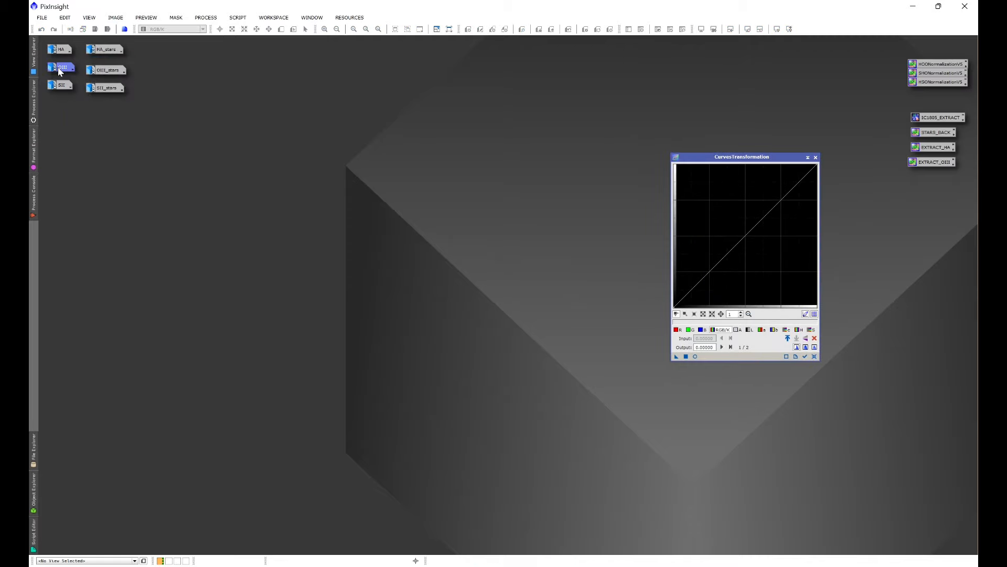
- Restore the OIII image and increase its contrast with a curve, placing a shadow point at about 0.14 in, 0.04 out
{"action": "double_click", "coordinate": [59, 68]}
{"action": "left_click_drag", "start_coordinate": [369, 117], "coordinate": [362, 116]}
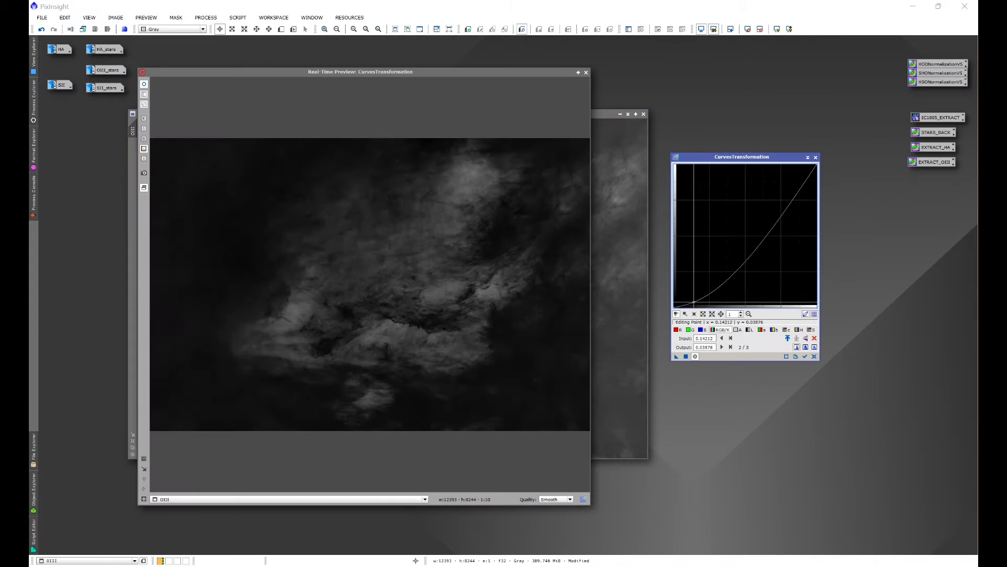
{"action": "left_click", "coordinate": [772, 212]}
{"action": "left_click_drag", "start_coordinate": [772, 212], "coordinate": [744, 213]}
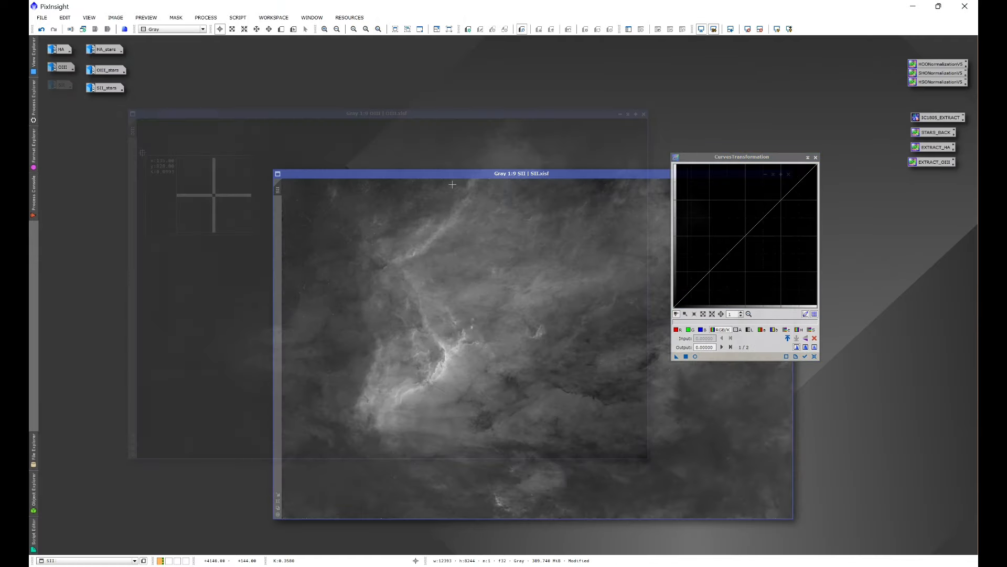
- Increase the SII image's contrast with curves, deepening the shadows at about 0.13 in, 0.03 out and adjusting the midtones
{"action": "left_click_drag", "start_coordinate": [459, 172], "coordinate": [308, 108]}
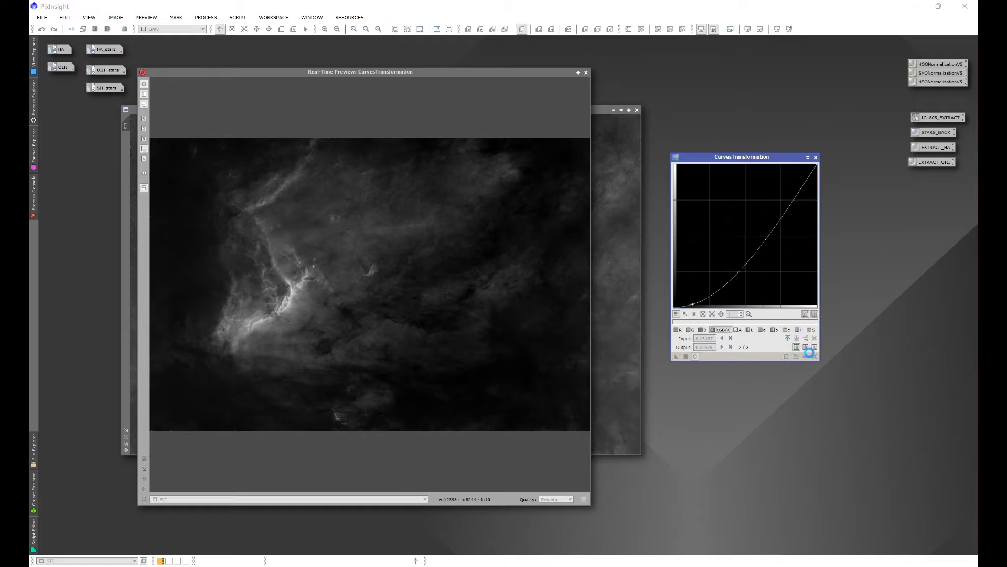
{"action": "left_click", "coordinate": [814, 356]}
{"action": "left_click_drag", "start_coordinate": [745, 235], "coordinate": [736, 216]}
{"action": "left_click", "coordinate": [814, 356]}
{"action": "left_click_drag", "start_coordinate": [699, 282], "coordinate": [699, 288]}
{"action": "left_click_drag", "start_coordinate": [764, 217], "coordinate": [738, 238]}
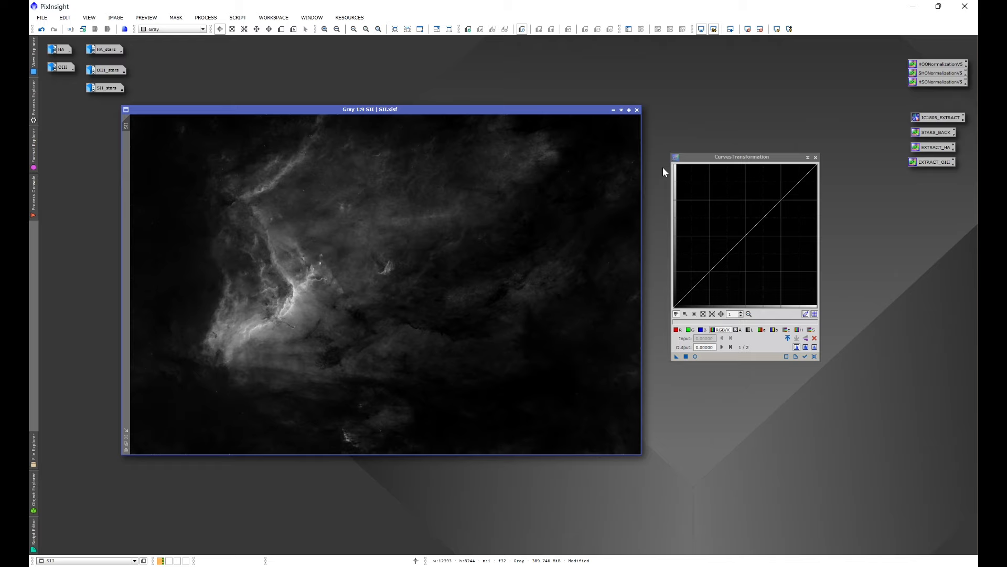
- Read the background pixel values in the dark upper-left area of the SII image and minimize the image
{"action": "left_click_drag", "start_coordinate": [153, 144], "coordinate": [144, 153]}
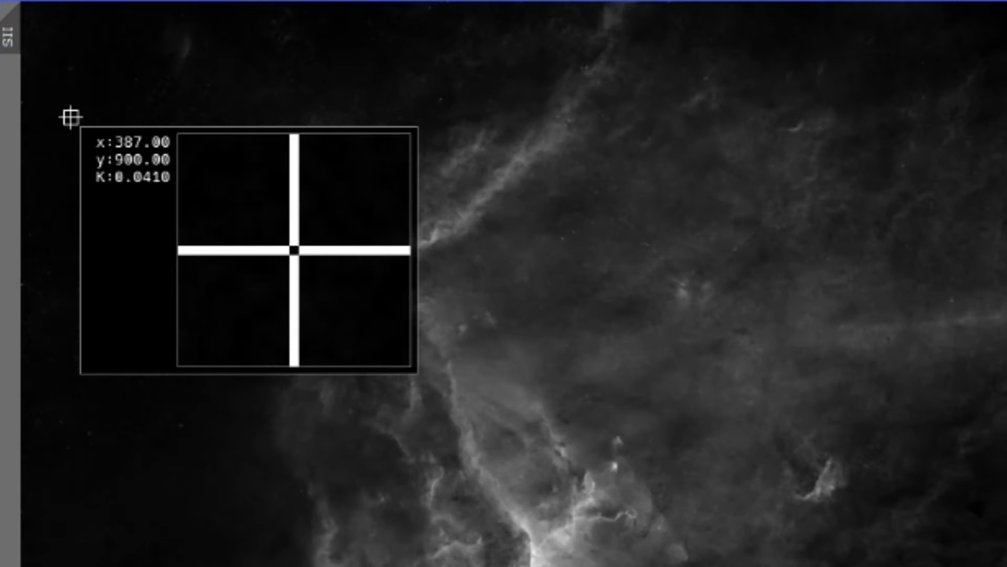
{"action": "left_click_drag", "start_coordinate": [70, 117], "coordinate": [63, 77]}
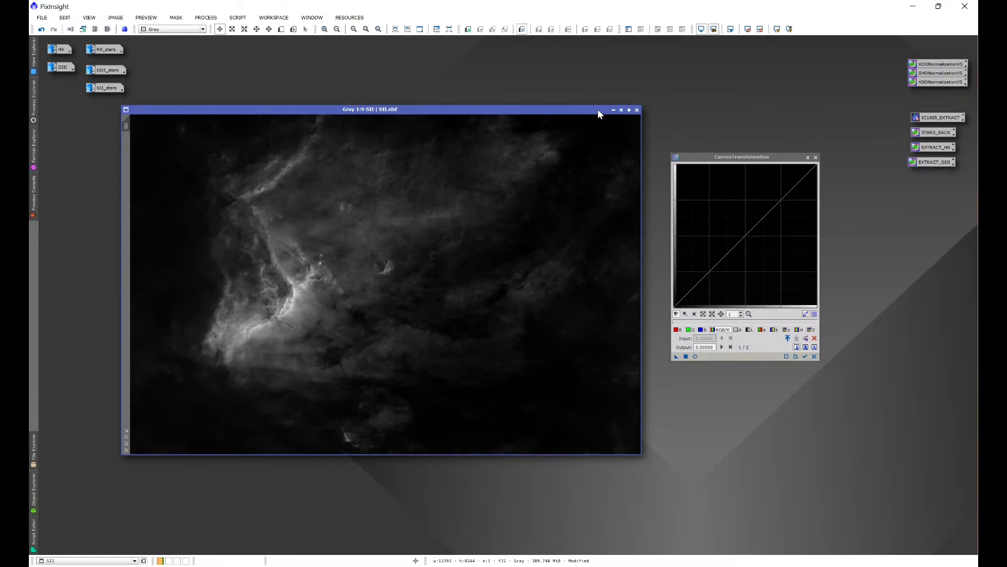
{"action": "left_click", "coordinate": [613, 110]}
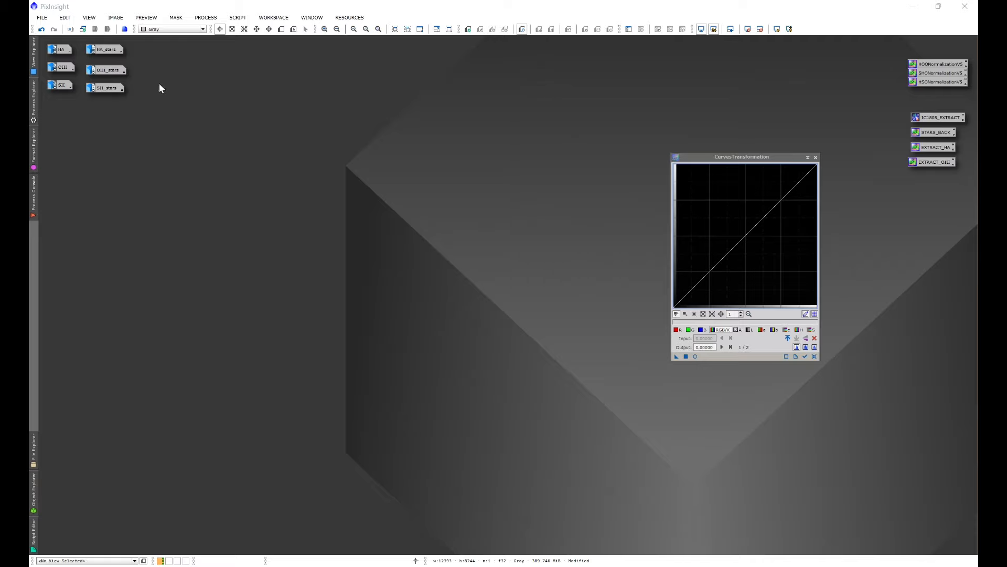
- Restore the OIII image and read the background pixel values in its dark upper-left area
{"action": "double_click", "coordinate": [60, 67]}
{"action": "left_click_drag", "start_coordinate": [165, 158], "coordinate": [169, 156]}
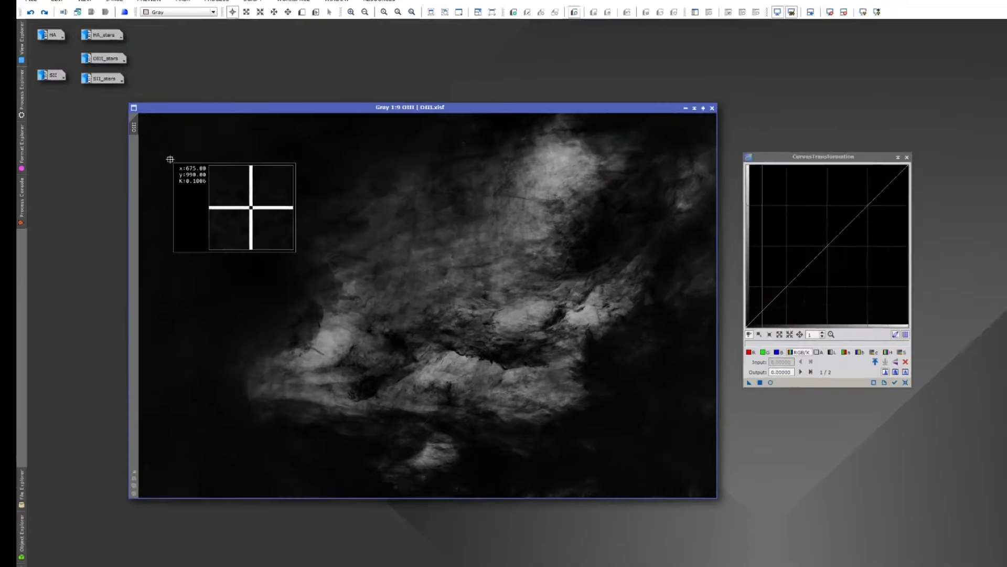
{"action": "left_click_drag", "start_coordinate": [258, 130], "coordinate": [238, 121]}
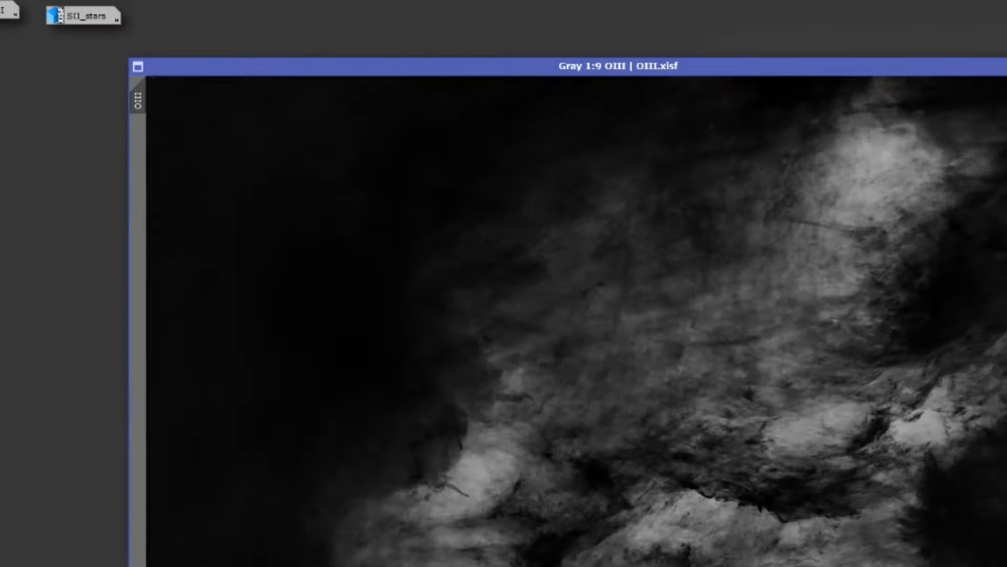
- Open HistogramTransformation with a real-time preview, select the OIII image and raise its shadows clipping point to about 0.010
{"action": "left_click", "coordinate": [206, 19]}
{"action": "mouse_move", "coordinate": [219, 29]}
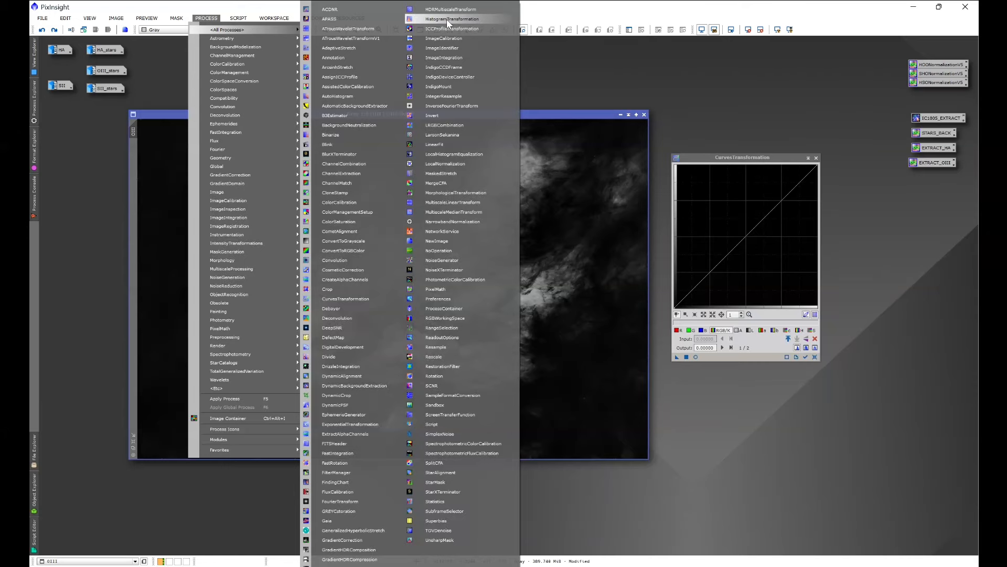
{"action": "left_click", "coordinate": [446, 19]}
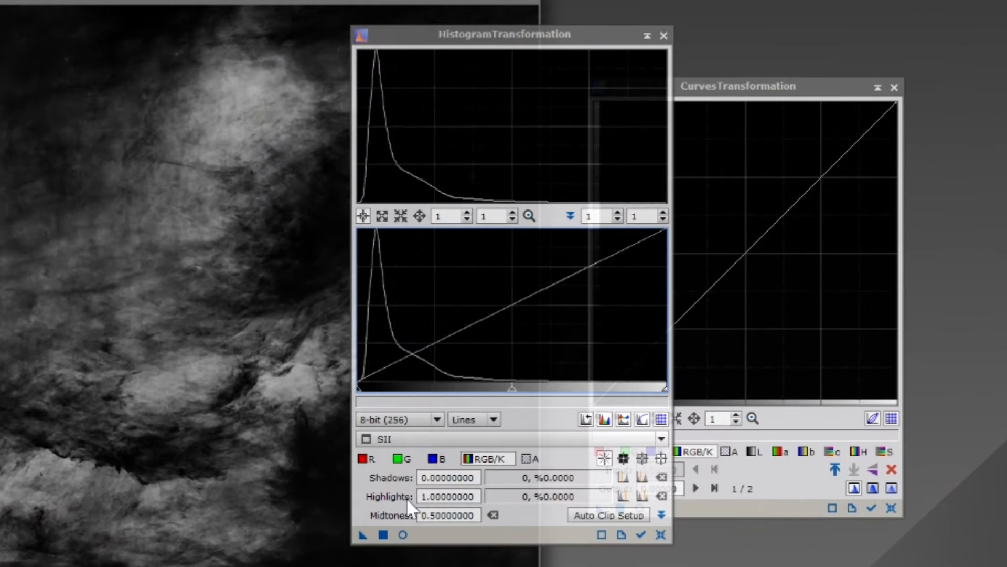
{"action": "left_click", "coordinate": [402, 534]}
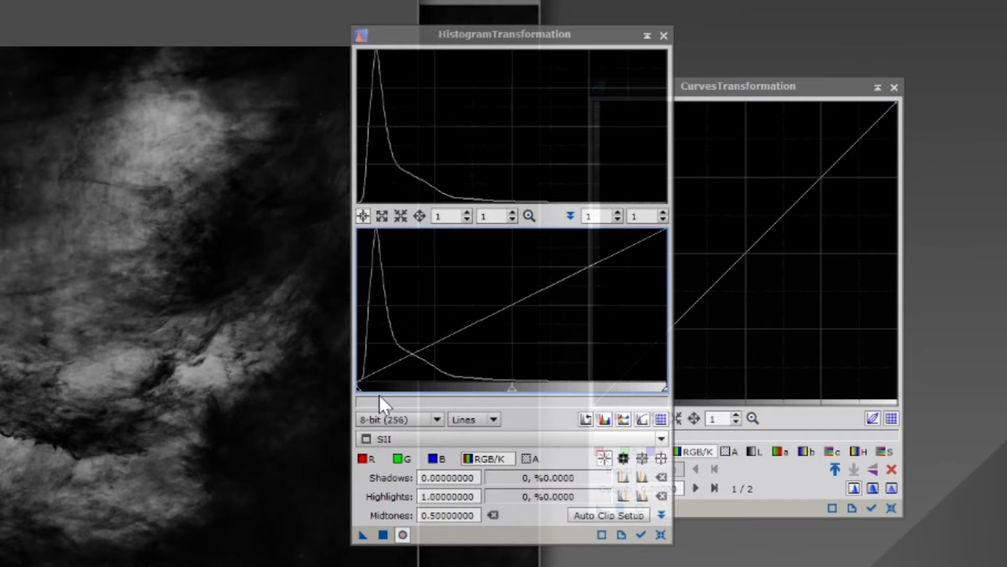
{"action": "left_click", "coordinate": [390, 437]}
{"action": "left_click", "coordinate": [409, 497]}
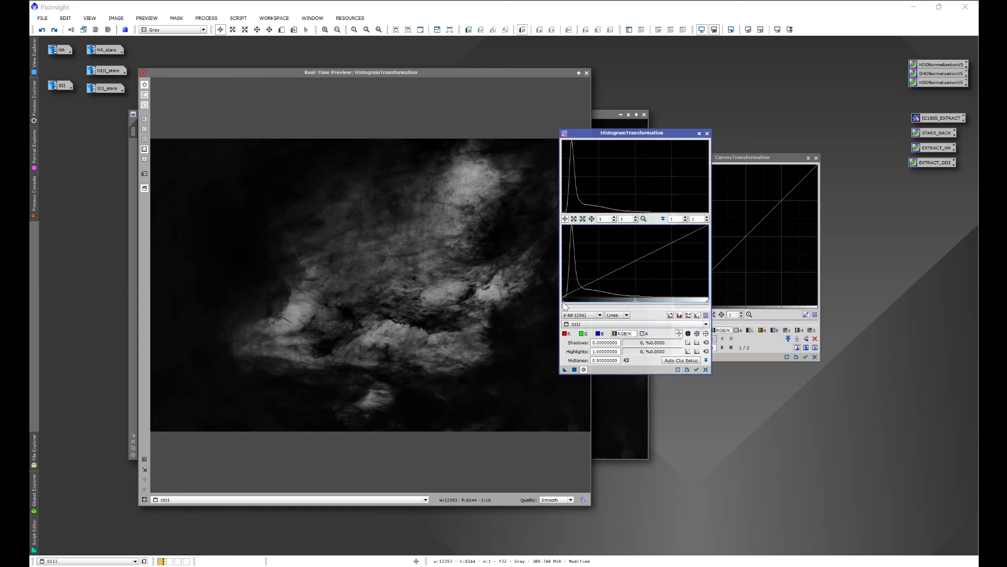
{"action": "left_click_drag", "start_coordinate": [563, 304], "coordinate": [564, 303]}
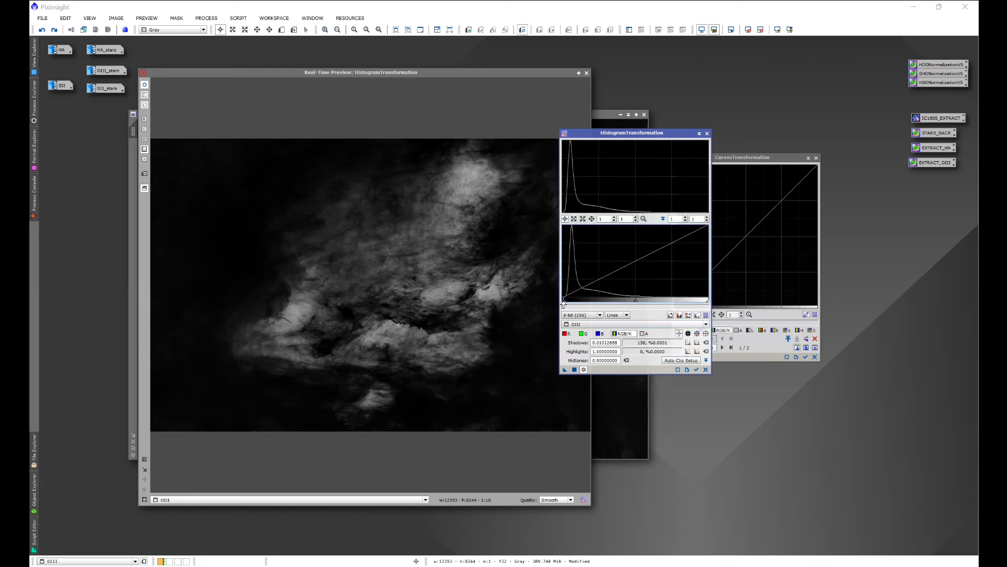
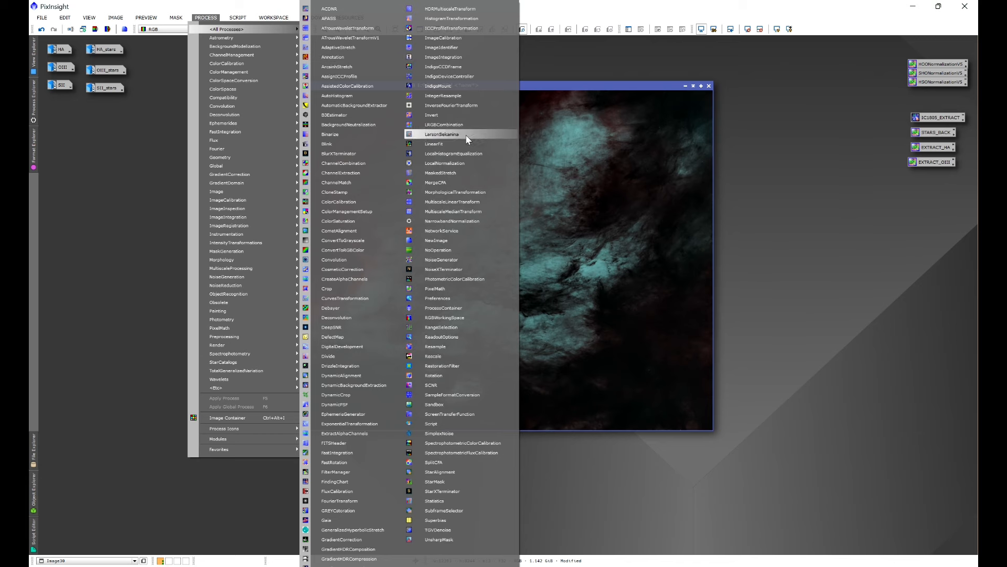
- Apply NarrowbandNormalization to the combined color image with the HOO palette, Mode1 and a blend amount of 0.600, using a real-time preview
{"action": "left_click", "coordinate": [453, 221]}
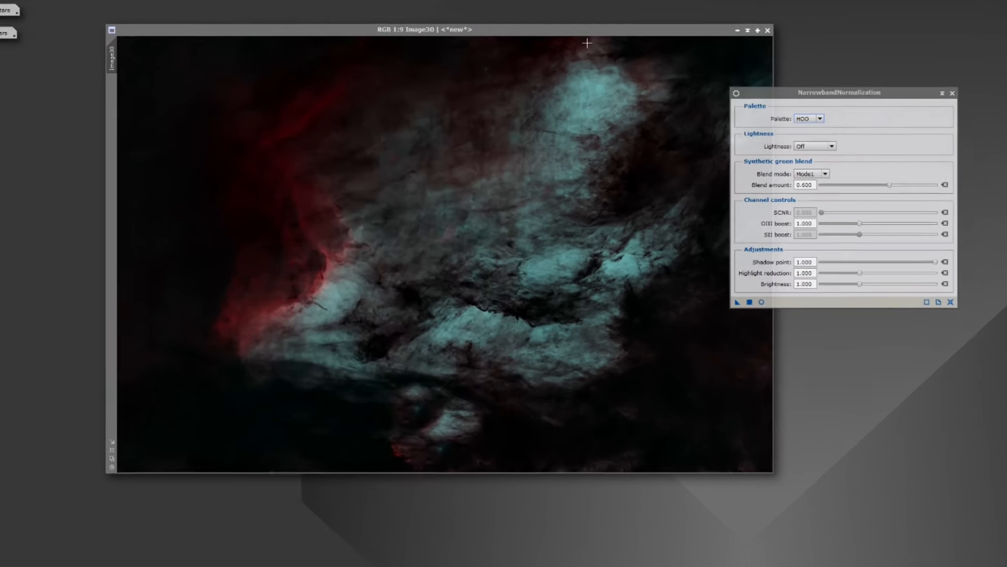
{"action": "left_click_drag", "start_coordinate": [578, 70], "coordinate": [526, 77]}
{"action": "left_click", "coordinate": [785, 307]}
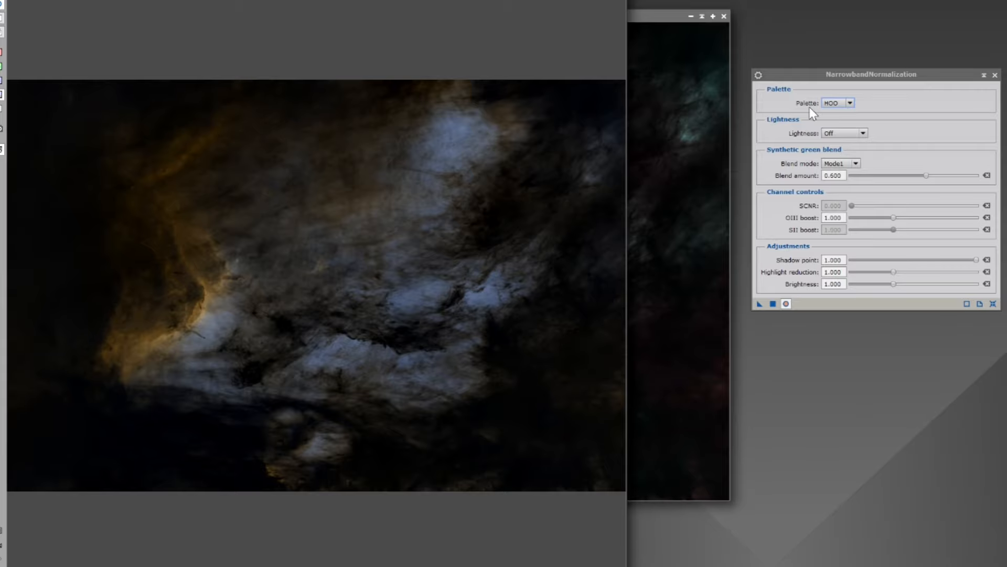
{"action": "left_click", "coordinate": [773, 304]}
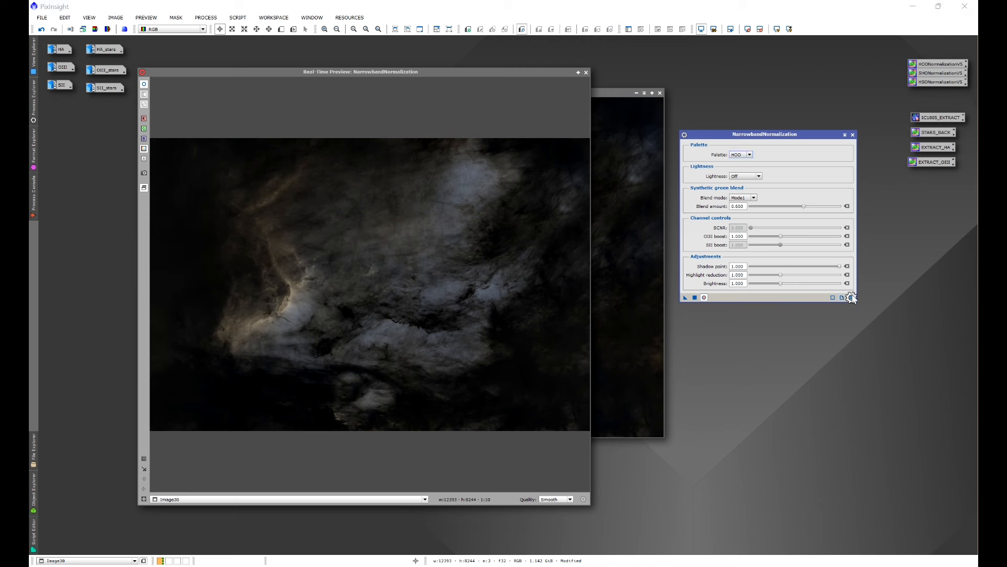
- Close NarrowbandNormalization and the real-time preview, and reposition the normalized color image
{"action": "left_click", "coordinate": [852, 134]}
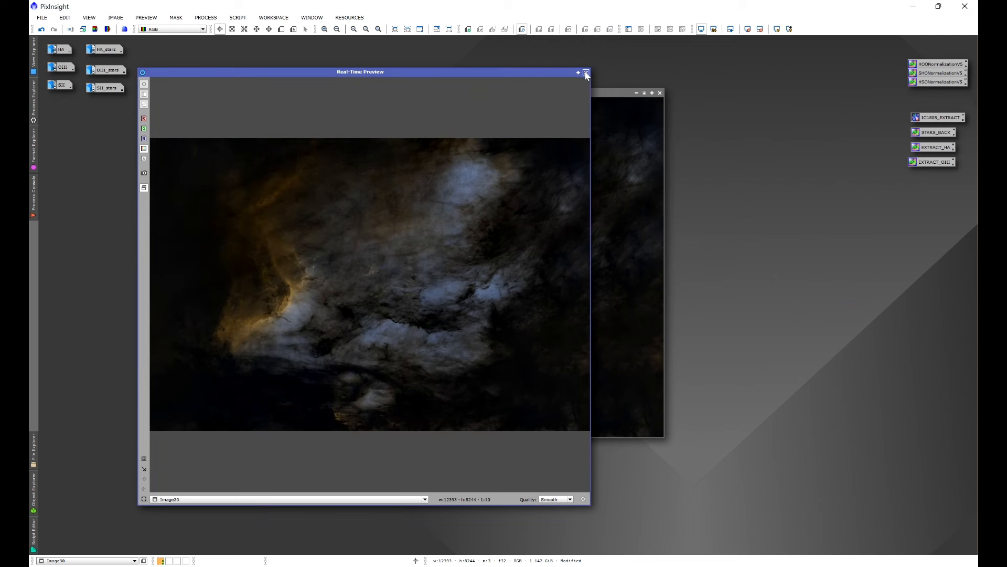
{"action": "left_click", "coordinate": [586, 72]}
{"action": "left_click_drag", "start_coordinate": [504, 90], "coordinate": [473, 103]}
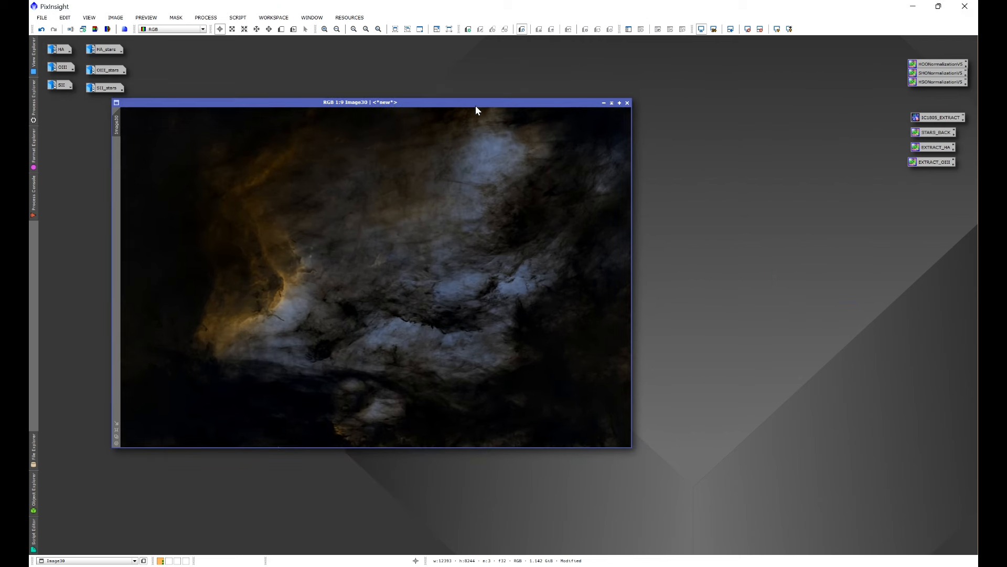
- Open MultiscaleMedianTransform and set the number of layers to 5
{"action": "left_click", "coordinate": [205, 17]}
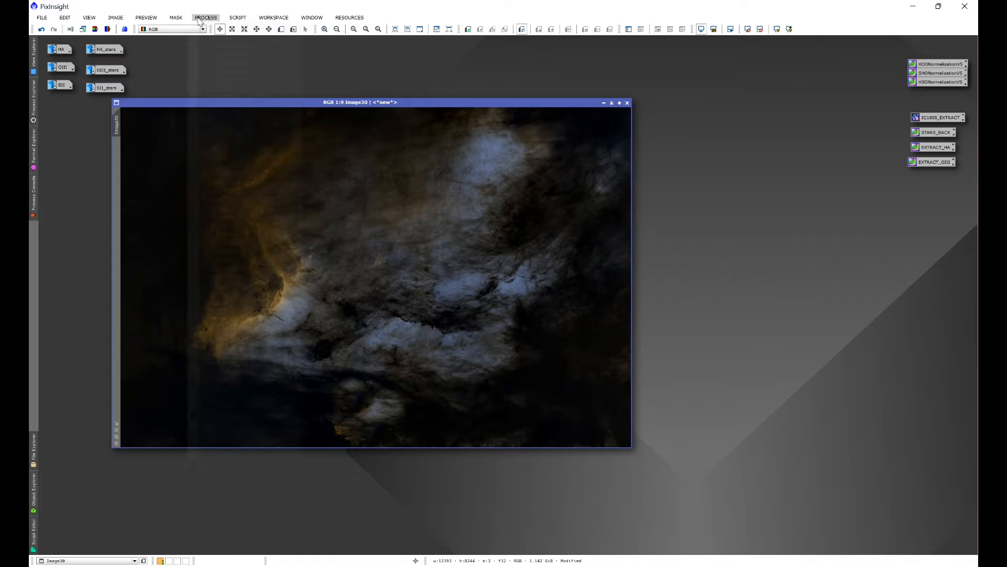
{"action": "mouse_move", "coordinate": [220, 33]}
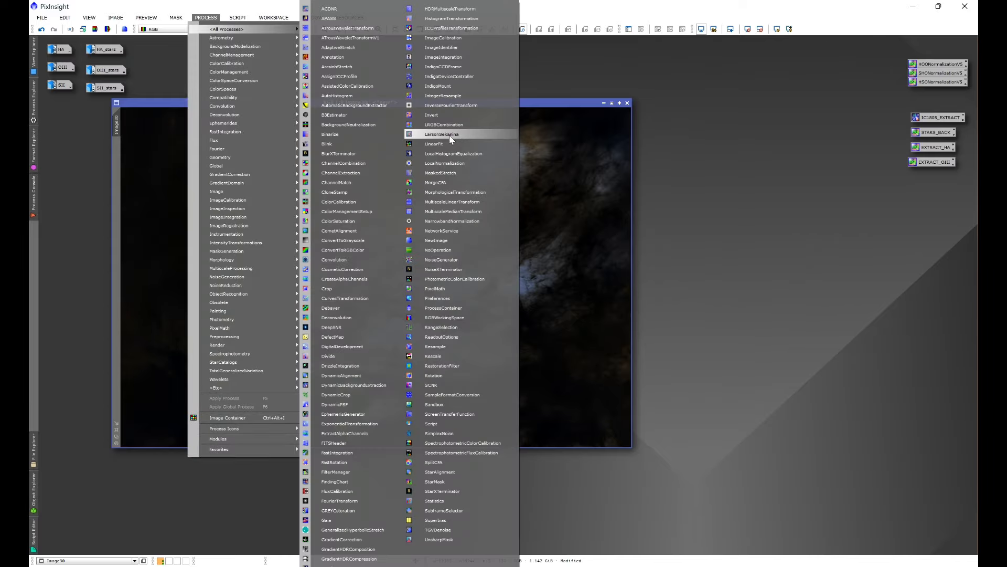
{"action": "left_click", "coordinate": [458, 211]}
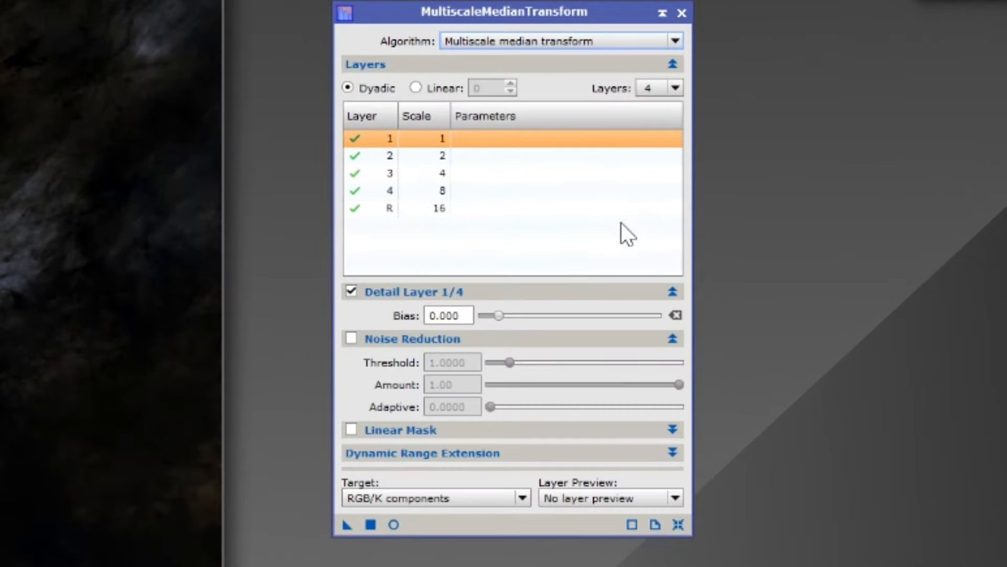
{"action": "left_click", "coordinate": [662, 88]}
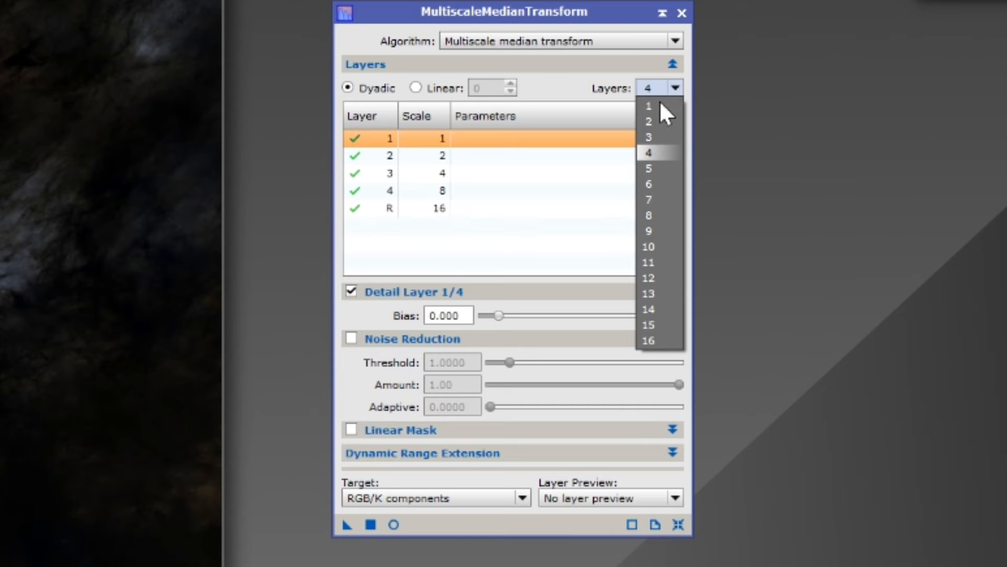
{"action": "left_click", "coordinate": [663, 169]}
- Set the bias of detail layer 5 to 0.025
{"action": "left_click", "coordinate": [498, 208]}
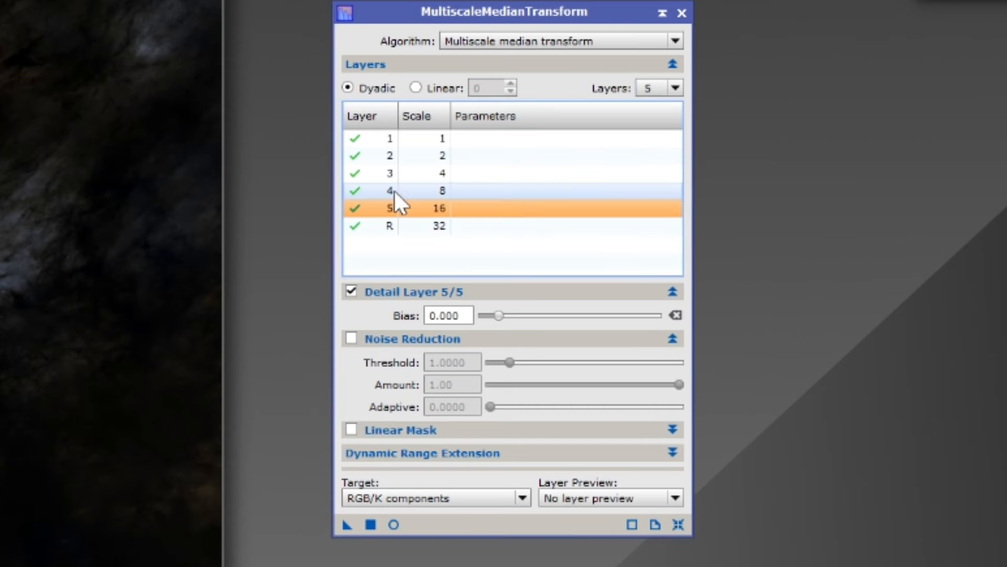
{"action": "double_click", "coordinate": [449, 315]}
{"action": "type", "text": "0.025"}
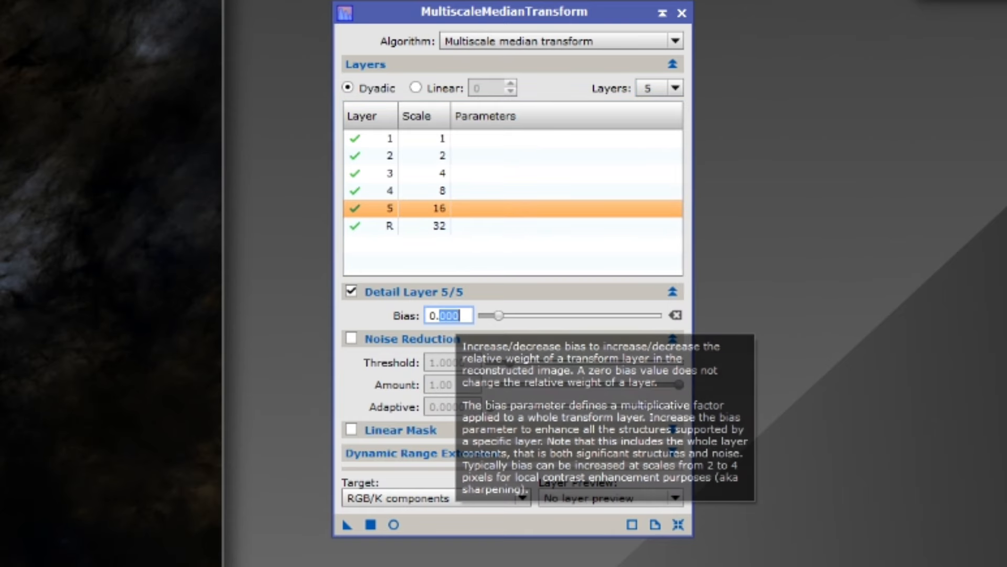
- Set the bias of detail layer 4 to 0.050 and of detail layer 3 to 0.075
{"action": "left_click", "coordinate": [471, 195]}
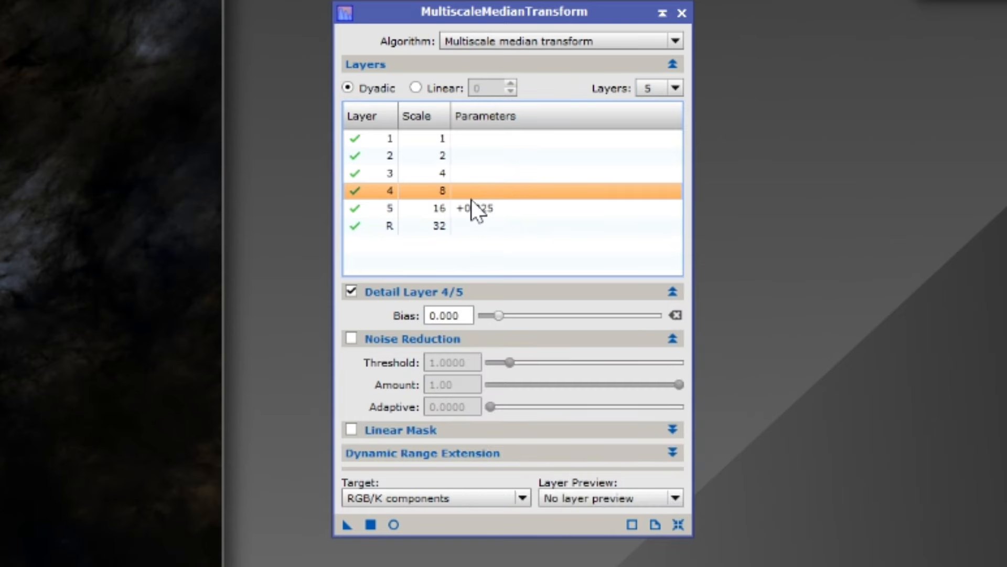
{"action": "double_click", "coordinate": [450, 315]}
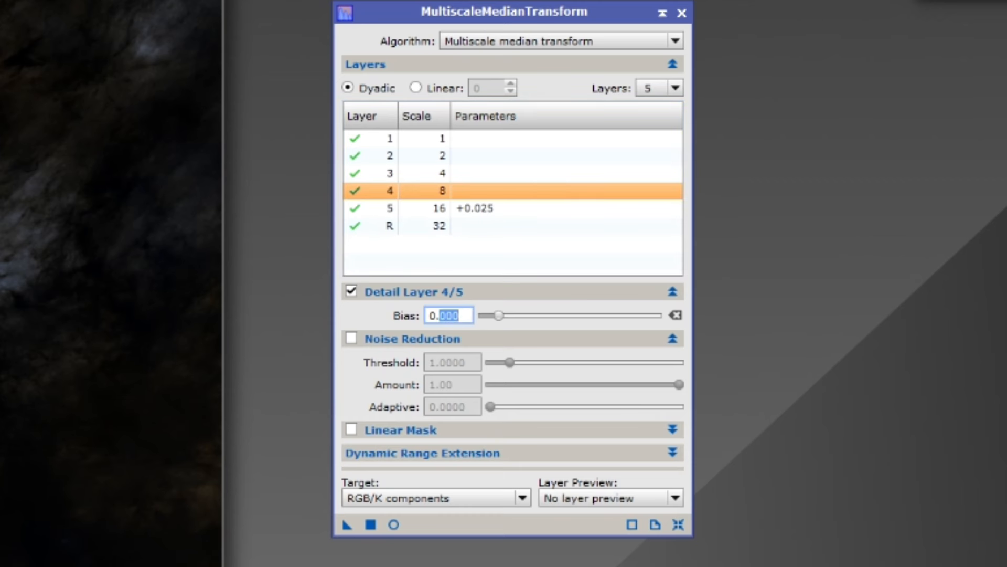
{"action": "type", "text": "05"}
{"action": "left_click", "coordinate": [493, 172]}
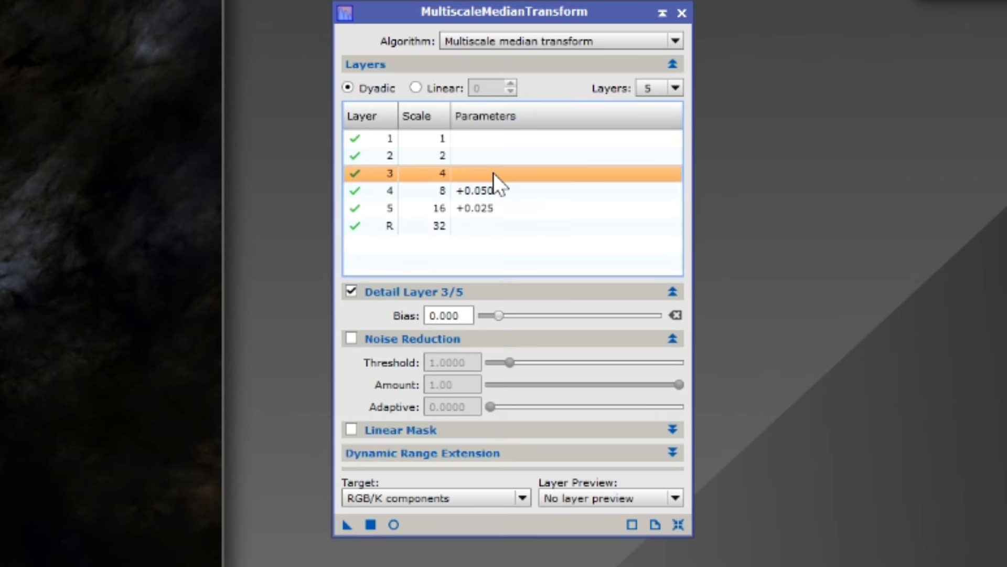
{"action": "left_click", "coordinate": [460, 316]}
{"action": "double_click", "coordinate": [450, 315]}
{"action": "type", "text": "075"}
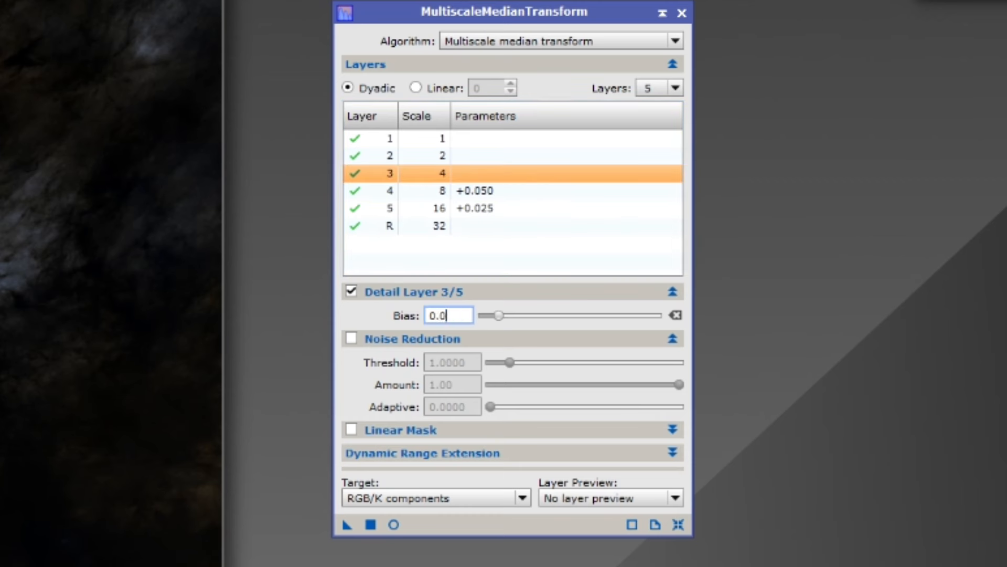
- Set the bias of detail layer 2 to 0.100 and apply MultiscaleMedianTransform to the color image
{"action": "left_click", "coordinate": [483, 158]}
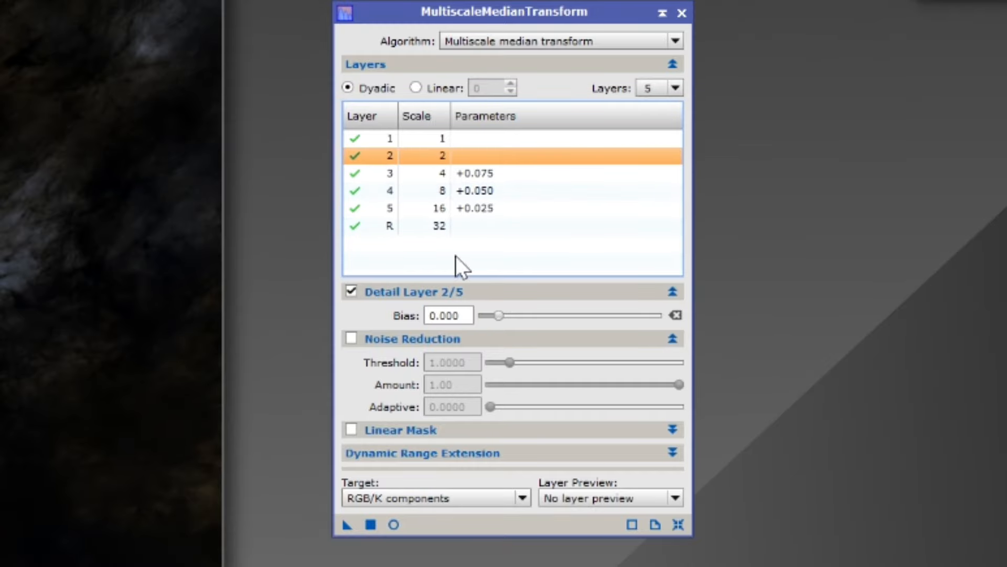
{"action": "double_click", "coordinate": [450, 315]}
{"action": "type", "text": "1"}
{"action": "left_click", "coordinate": [488, 191]}
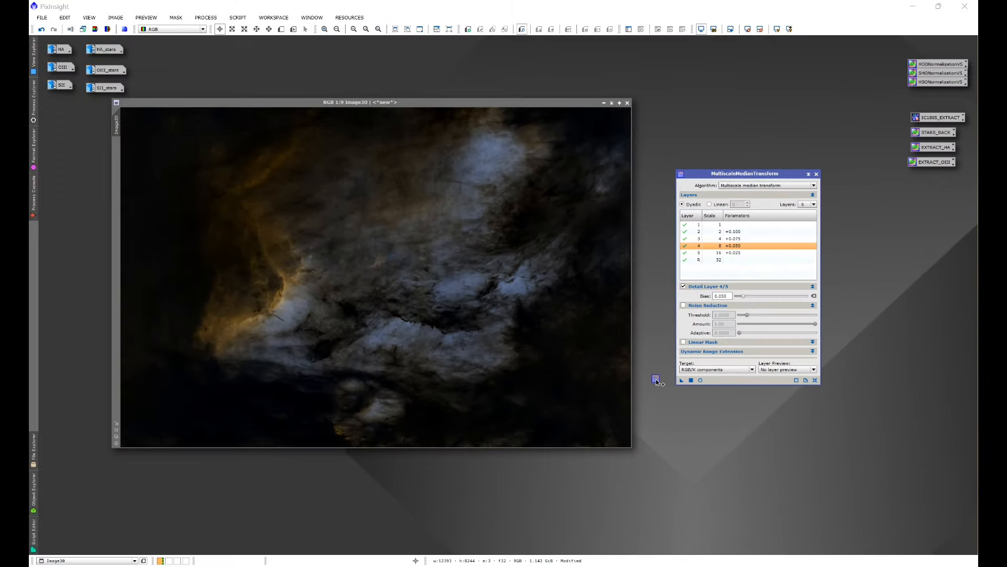
{"action": "left_click_drag", "start_coordinate": [564, 423], "coordinate": [25, 247]}
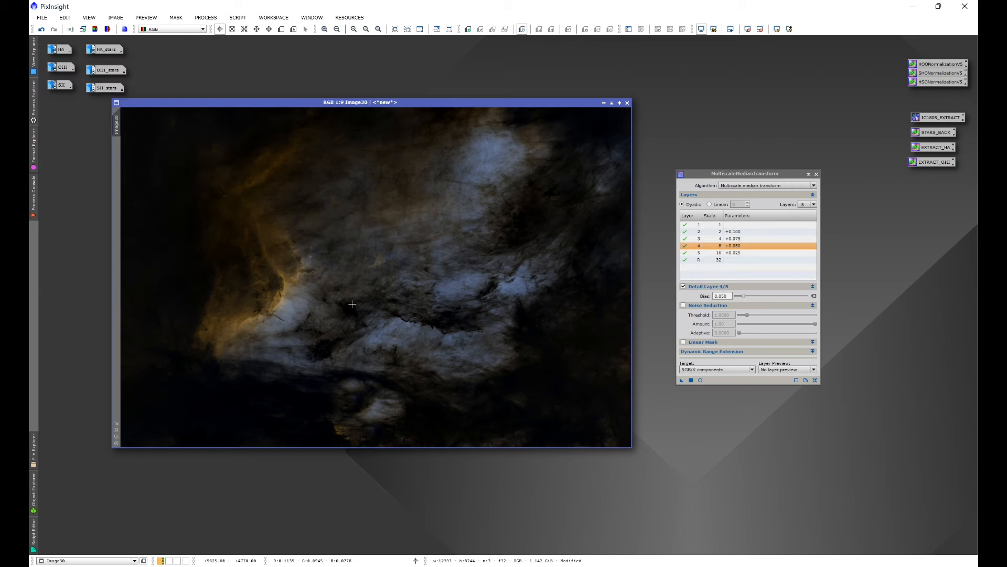
- Compare the nebula's fine detail around the dark pillar with and without the median transform sharpening
{"action": "scroll", "coordinate": [308, 286], "scroll_direction": "up", "scroll_amount": 7}
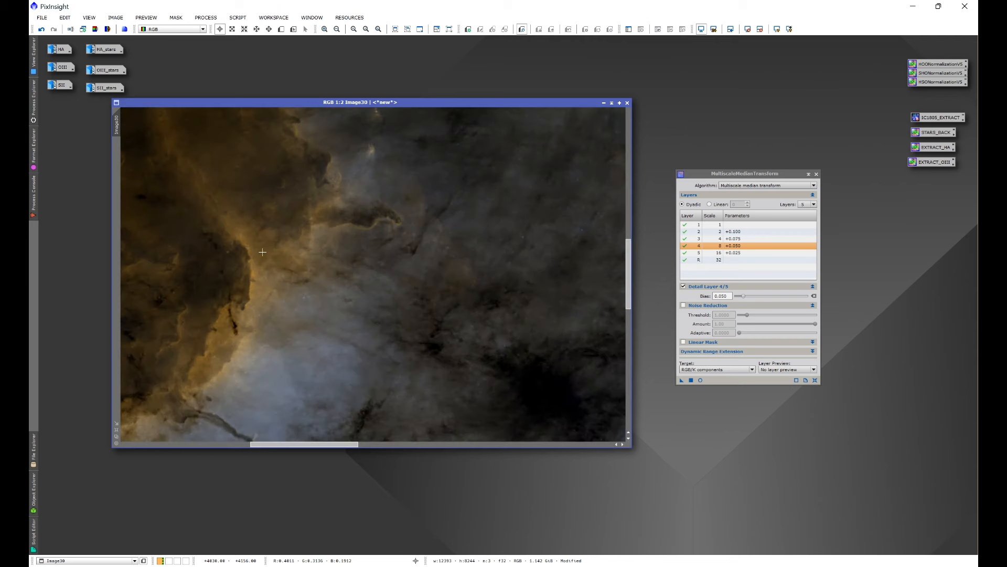
{"action": "left_click", "coordinate": [54, 29]}
{"action": "scroll", "coordinate": [393, 210], "scroll_direction": "up", "scroll_amount": 2}
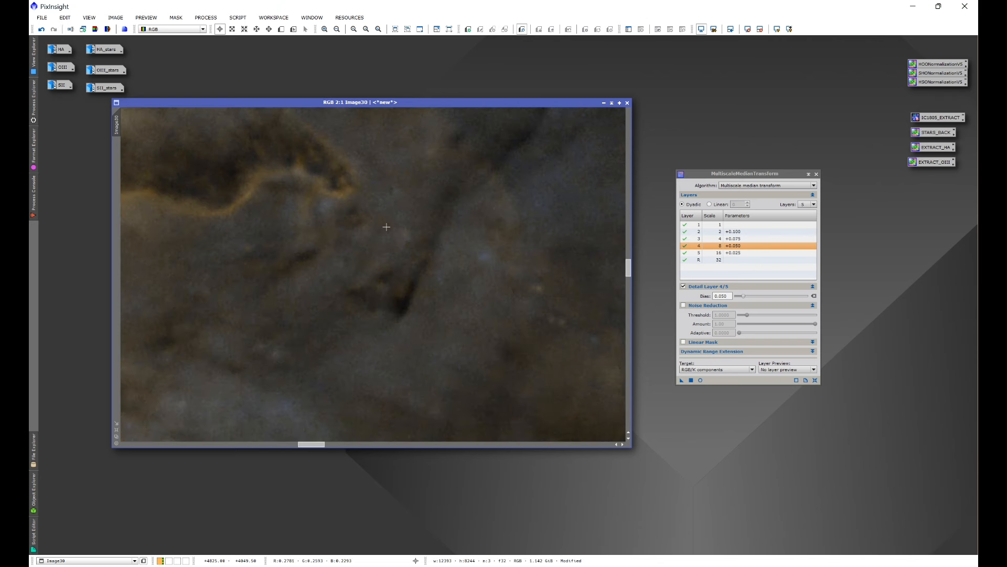
{"action": "scroll", "coordinate": [386, 226], "scroll_direction": "down", "scroll_amount": 1}
{"action": "left_click", "coordinate": [42, 29]}
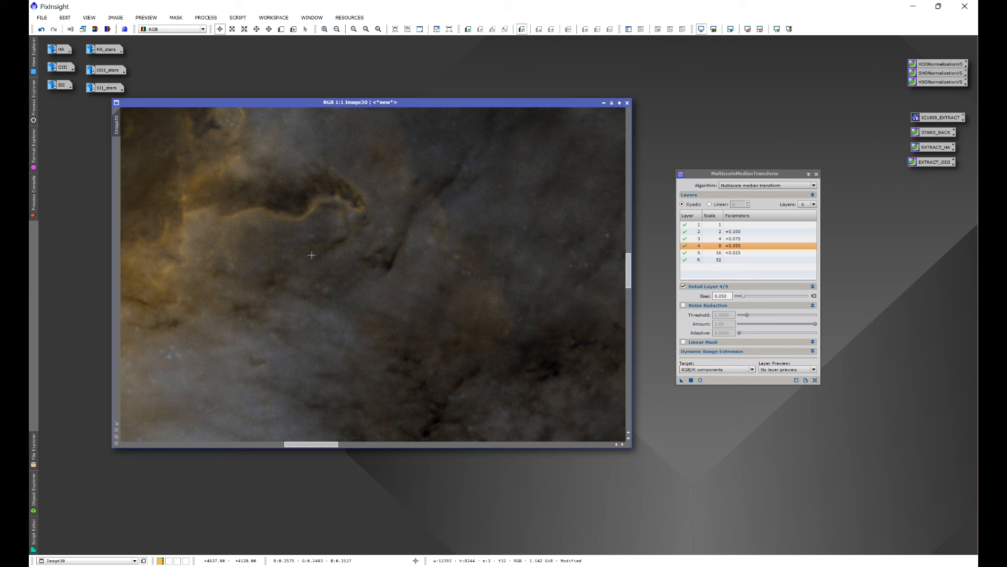
{"action": "scroll", "coordinate": [311, 255], "scroll_direction": "up", "scroll_amount": 1}
{"action": "scroll", "coordinate": [303, 240], "scroll_direction": "down", "scroll_amount": 1}
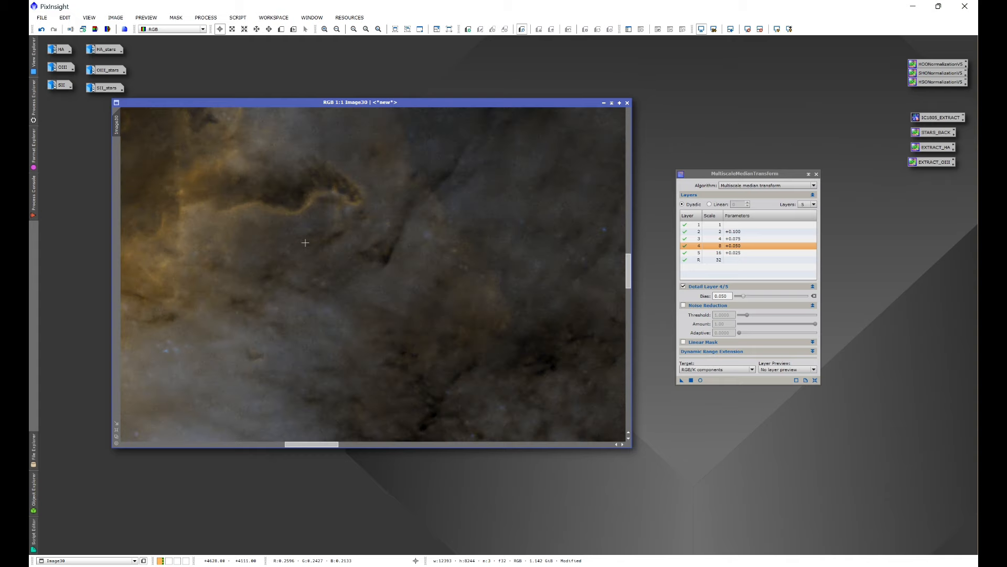
{"action": "scroll", "coordinate": [306, 242], "scroll_direction": "down", "scroll_amount": 1}
- Open NoiseXTerminator, set Denoise to 0.60, and apply it to the color image
{"action": "left_click", "coordinate": [206, 18]}
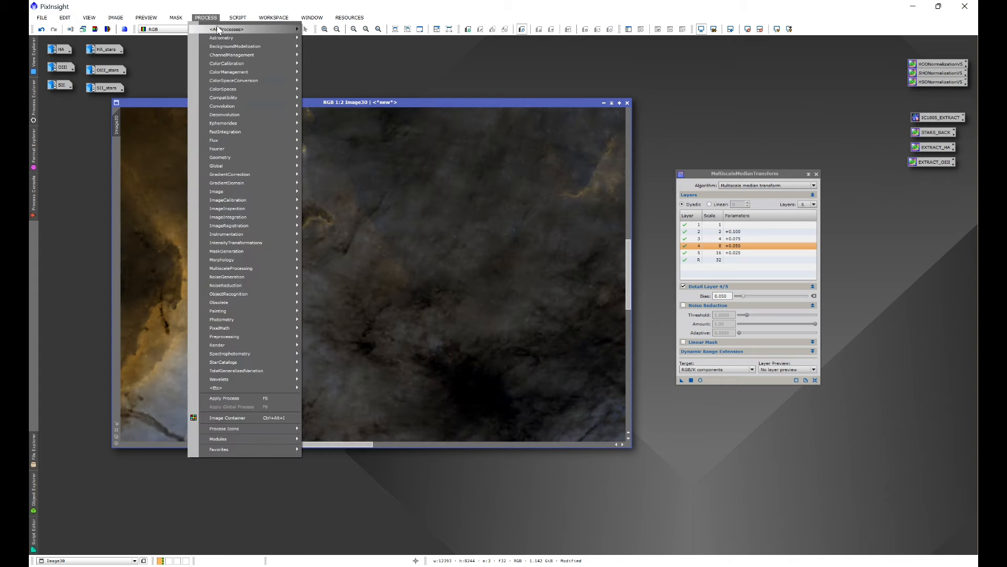
{"action": "mouse_move", "coordinate": [231, 29]}
{"action": "left_click", "coordinate": [450, 270]}
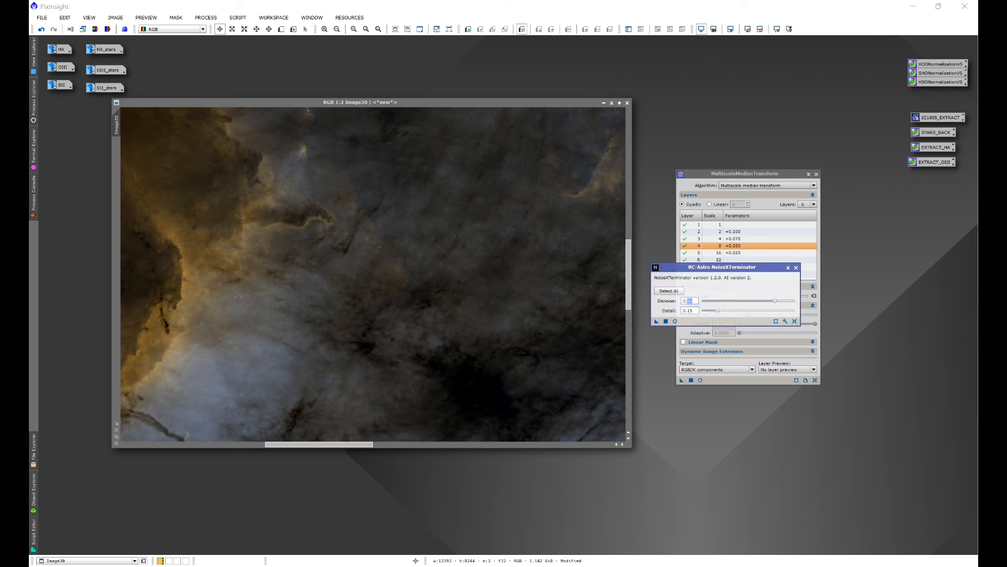
{"action": "type", "text": "0.6"}
{"action": "left_click", "coordinate": [696, 310]}
{"action": "left_click_drag", "start_coordinate": [657, 320], "coordinate": [336, 288]}
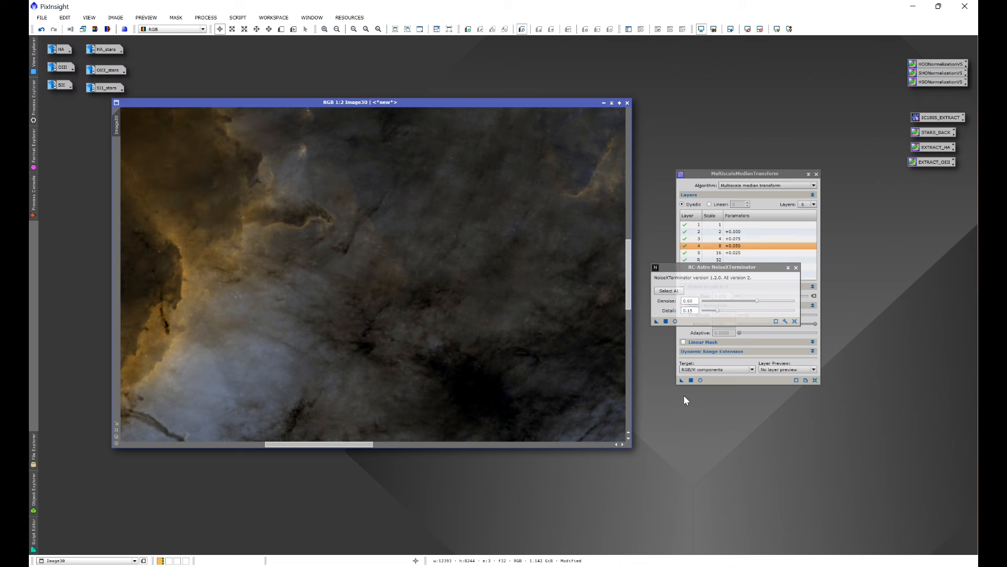
- Replace the MultiscaleMedianTransform window with MultiscaleLinearTransform and set its number of layers to 5
{"action": "left_click_drag", "start_coordinate": [714, 269], "coordinate": [717, 73]}
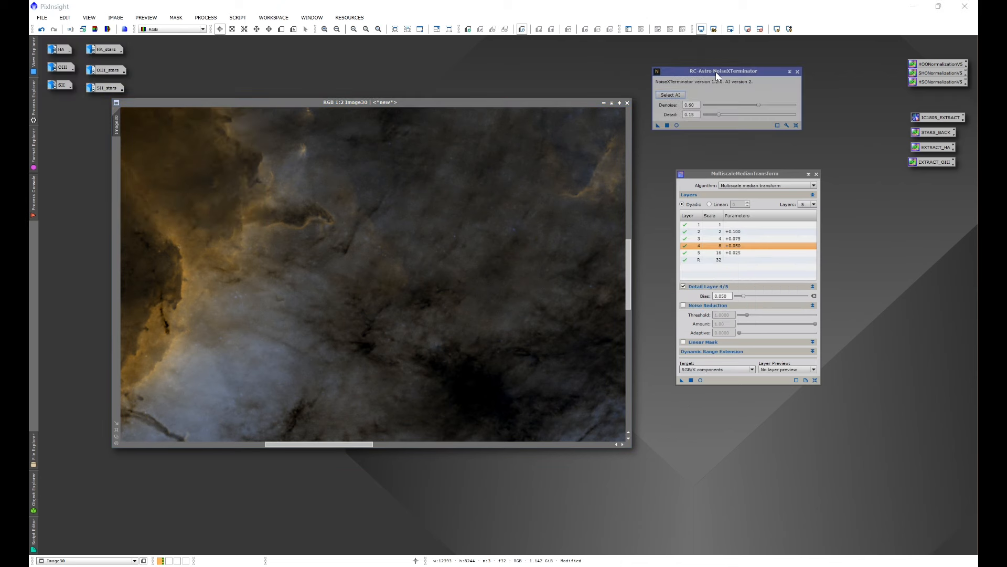
{"action": "left_click", "coordinate": [816, 174]}
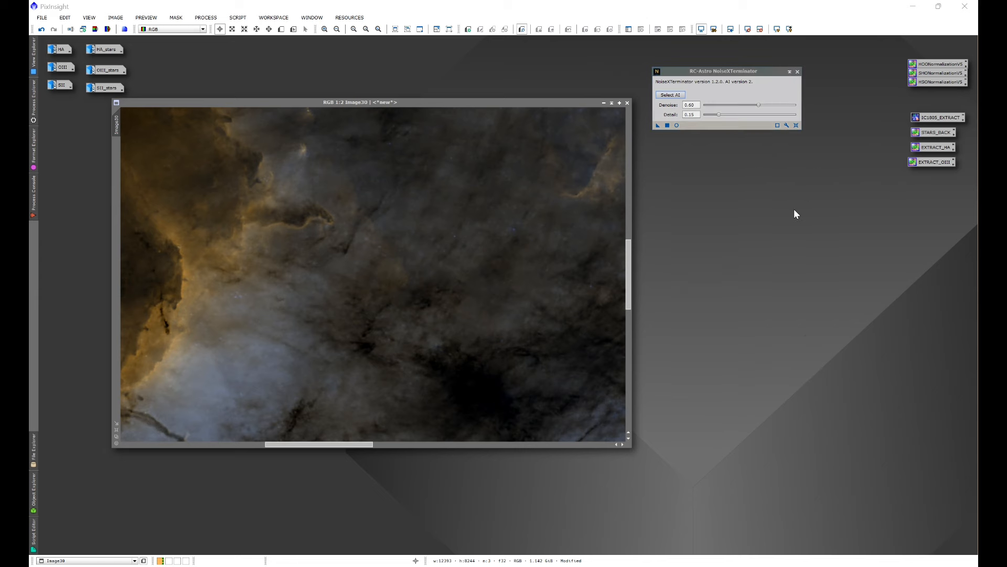
{"action": "left_click", "coordinate": [205, 17]}
{"action": "mouse_move", "coordinate": [241, 30]}
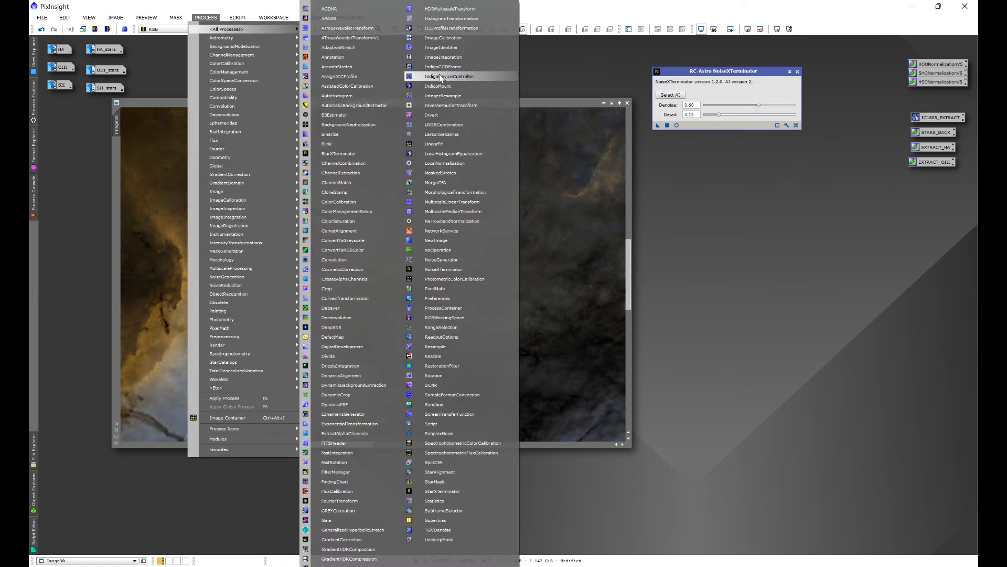
{"action": "left_click", "coordinate": [449, 202]}
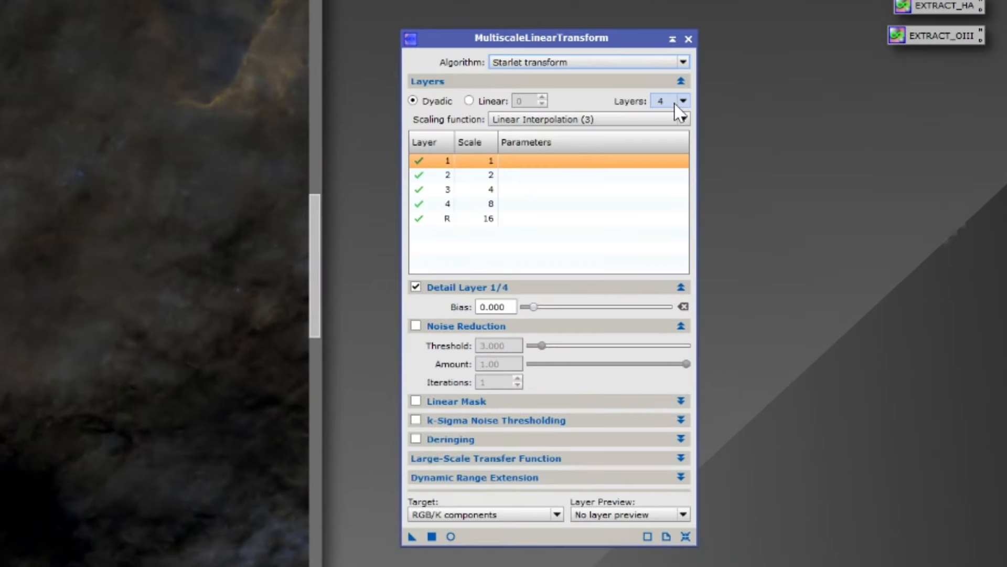
{"action": "left_click", "coordinate": [675, 104]}
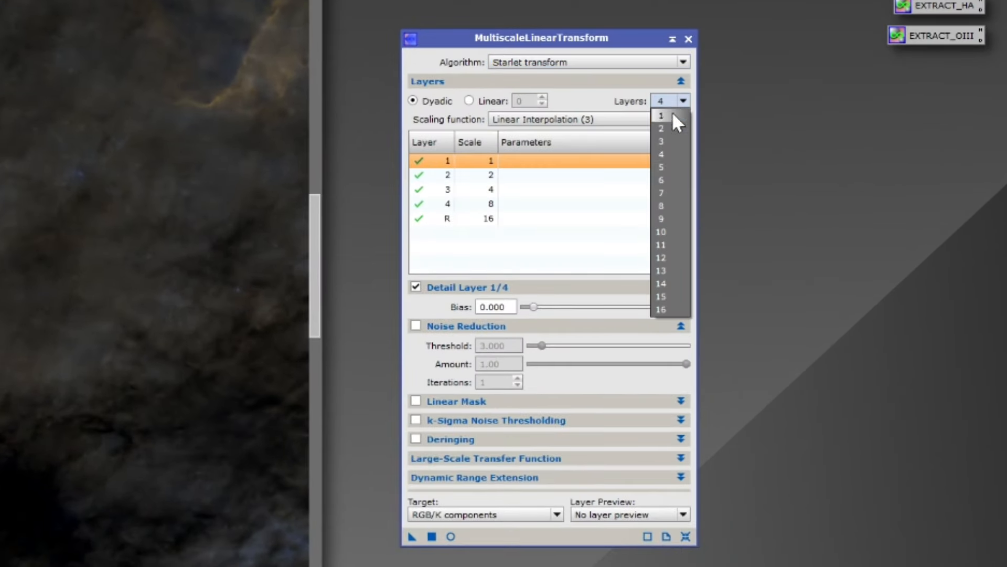
{"action": "left_click", "coordinate": [673, 162]}
- Set the MultiscaleLinearTransform bias to 0.025 for detail layer 5 and 0.050 for detail layer 4
{"action": "left_click", "coordinate": [505, 306]}
{"action": "double_click", "coordinate": [505, 307]}
{"action": "type", "text": "025"}
{"action": "left_click", "coordinate": [501, 204]}
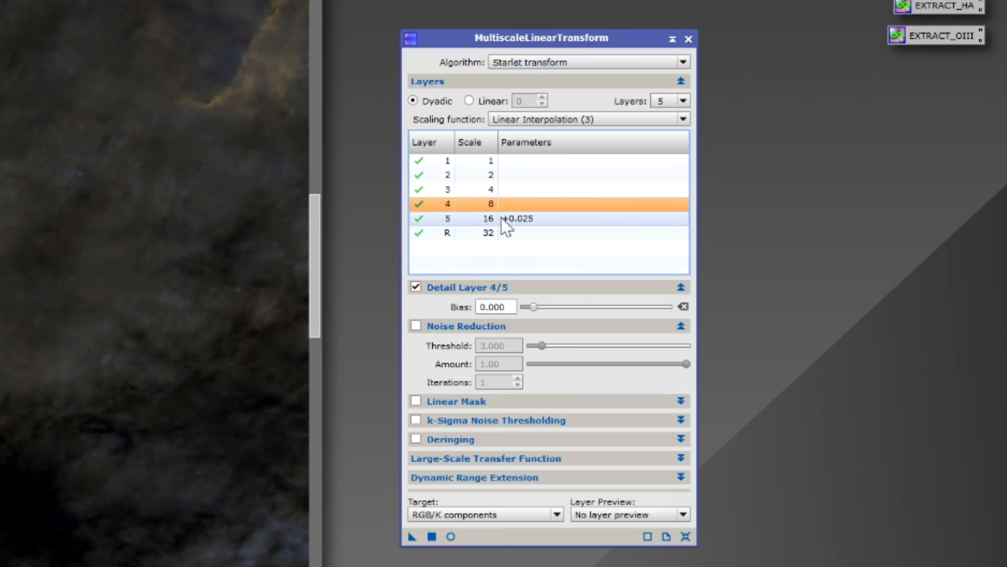
{"action": "double_click", "coordinate": [498, 307]}
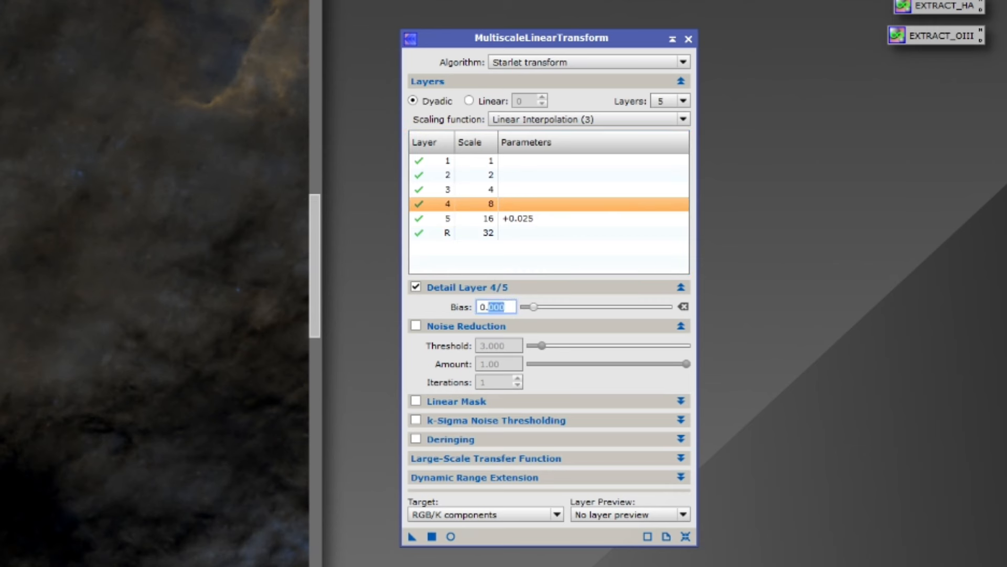
{"action": "type", "text": "05"}
- Set the MultiscaleLinearTransform bias to 0.075 for detail layer 3 and 0.100 for detail layer 2
{"action": "left_click", "coordinate": [506, 189]}
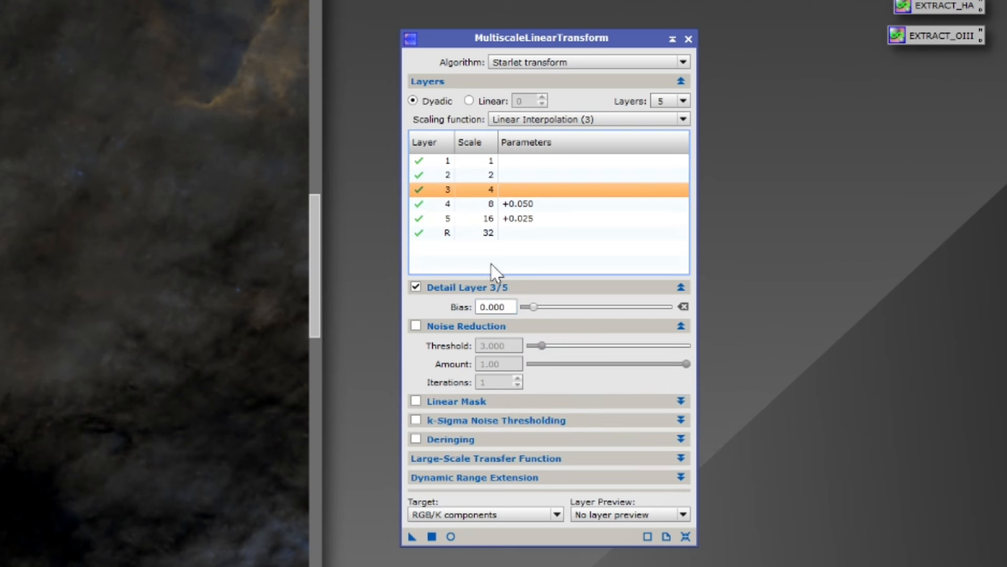
{"action": "double_click", "coordinate": [499, 307]}
{"action": "type", "text": "75"}
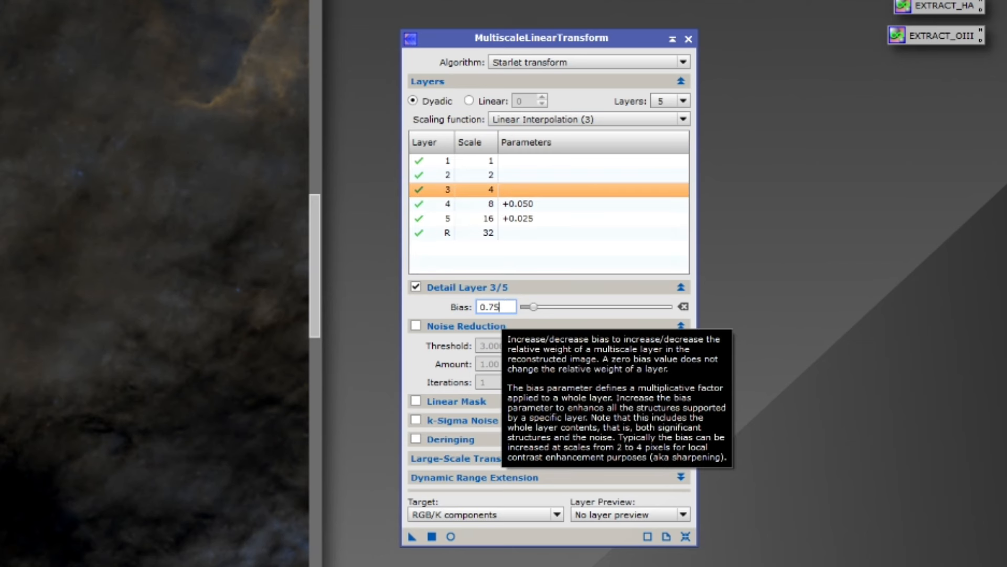
{"action": "double_click", "coordinate": [498, 307]}
{"action": "type", "text": "075"}
{"action": "left_click", "coordinate": [543, 178]}
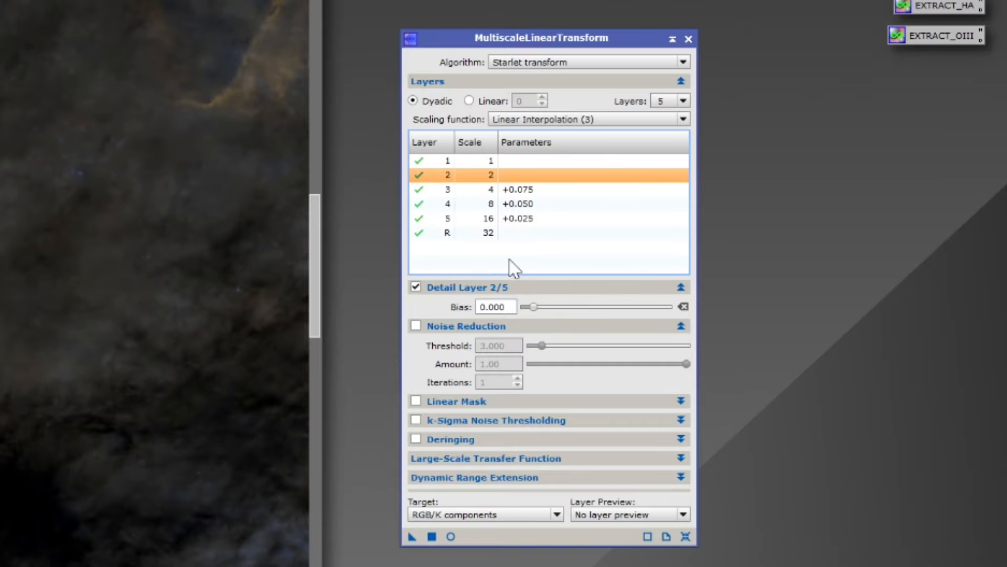
{"action": "double_click", "coordinate": [495, 307]}
{"action": "type", "text": "1"}
- Apply MultiscaleLinearTransform to the color image, inspect the sharpened detail, and close the process window
{"action": "left_click", "coordinate": [516, 204]}
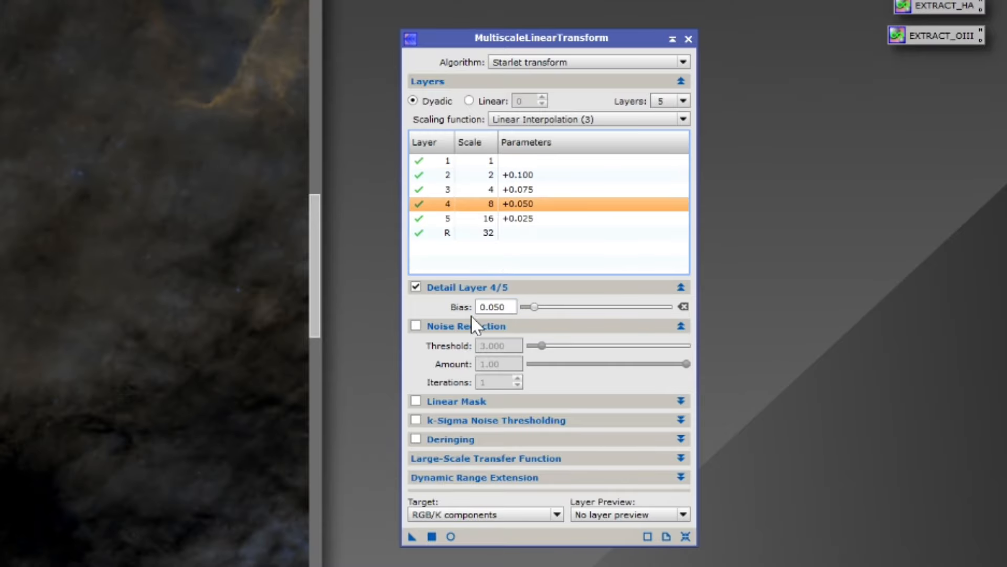
{"action": "left_click_drag", "start_coordinate": [412, 536], "coordinate": [227, 319]}
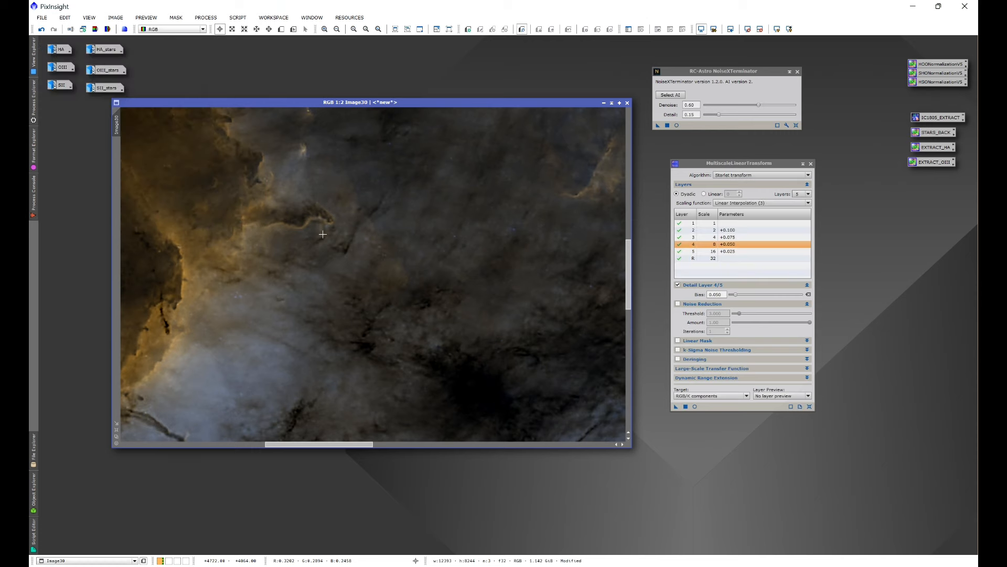
{"action": "scroll", "coordinate": [422, 245], "scroll_direction": "up", "scroll_amount": 1}
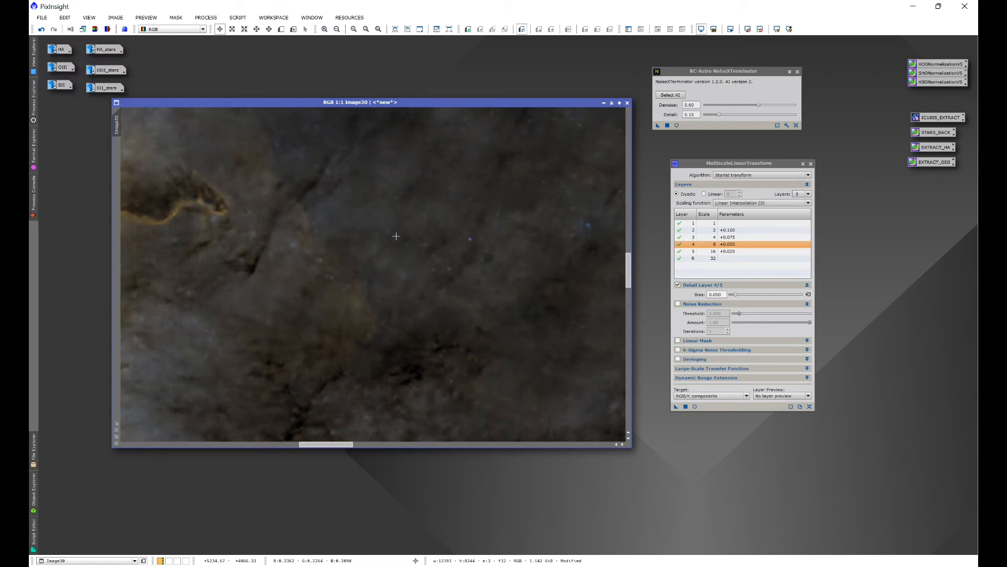
{"action": "left_click", "coordinate": [810, 163]}
- Apply NoiseXTerminator to the sharpened color image again, check the whole image, and close the process window
{"action": "left_click", "coordinate": [658, 126]}
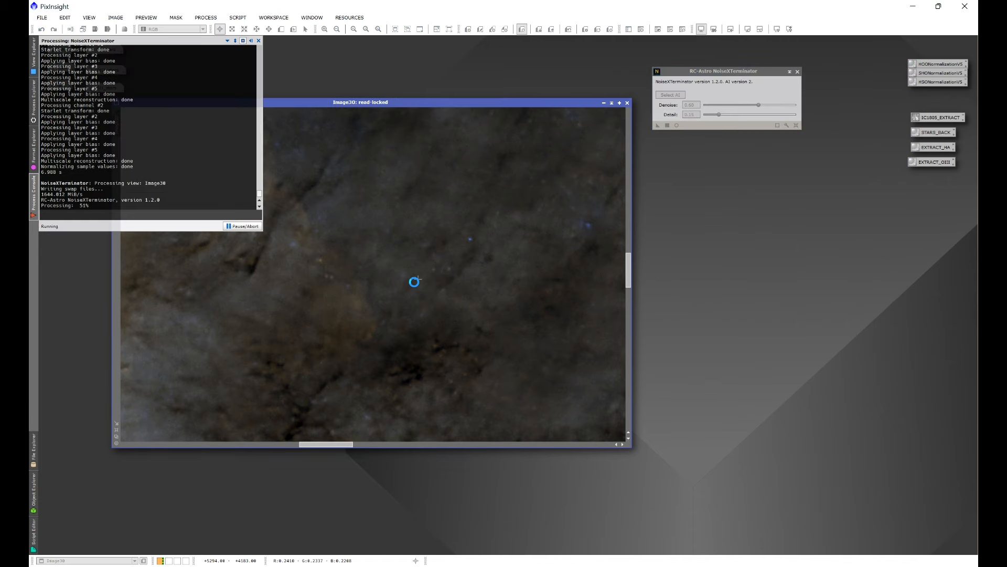
{"action": "scroll", "coordinate": [319, 272], "scroll_direction": "down", "scroll_amount": 6}
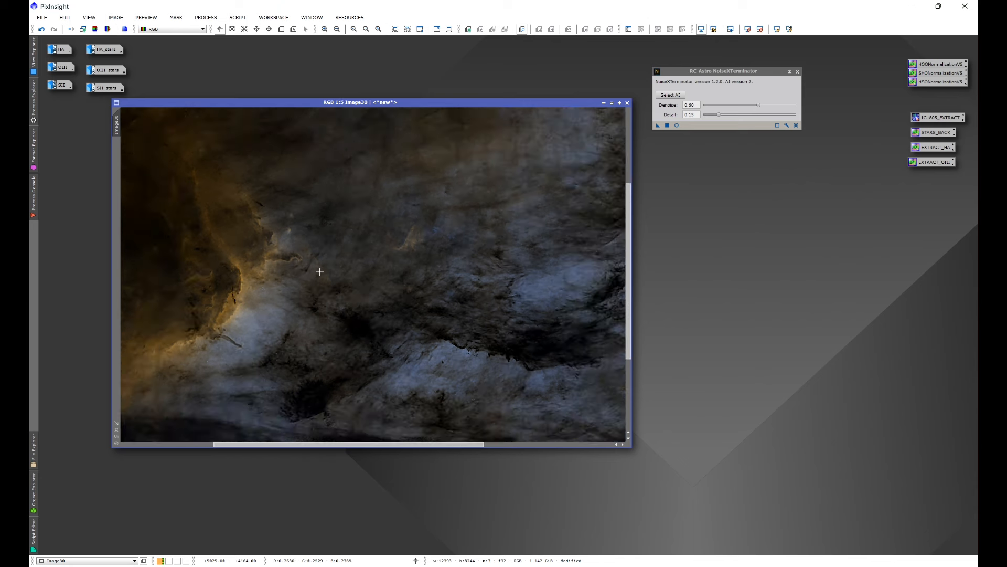
{"action": "scroll", "coordinate": [319, 272], "scroll_direction": "down", "scroll_amount": 1}
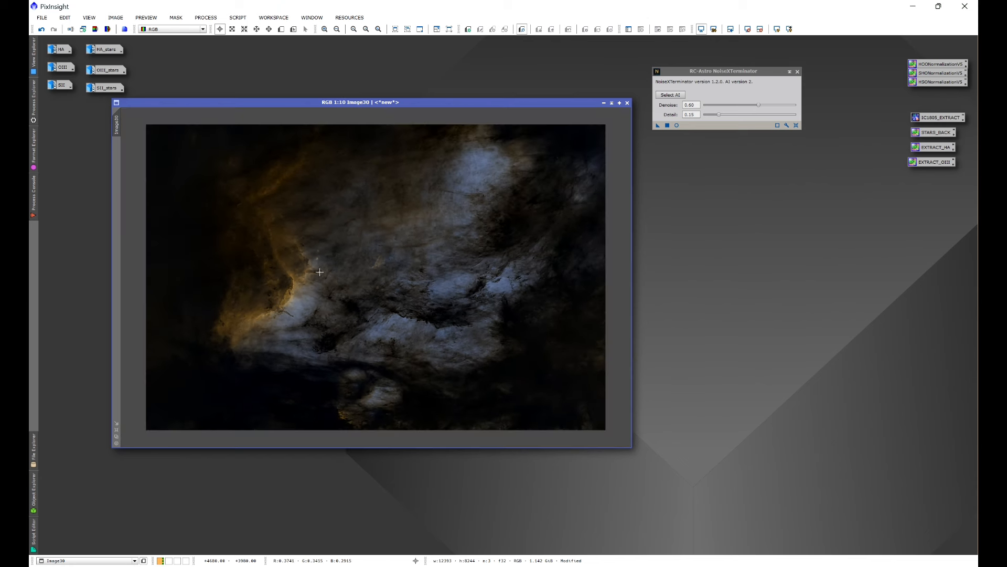
{"action": "scroll", "coordinate": [323, 271], "scroll_direction": "up", "scroll_amount": 1}
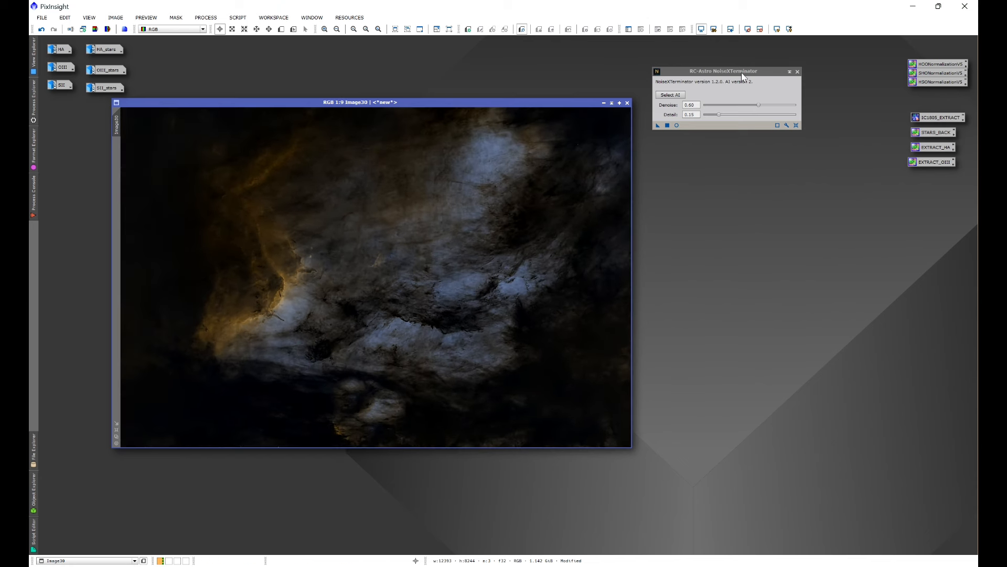
{"action": "left_click", "coordinate": [797, 71]}
- Open CurvesTransformation beside the color image and start its real-time preview
{"action": "left_click", "coordinate": [206, 17]}
{"action": "left_click", "coordinate": [205, 17]}
{"action": "left_click", "coordinate": [205, 17]}
{"action": "mouse_move", "coordinate": [217, 30]}
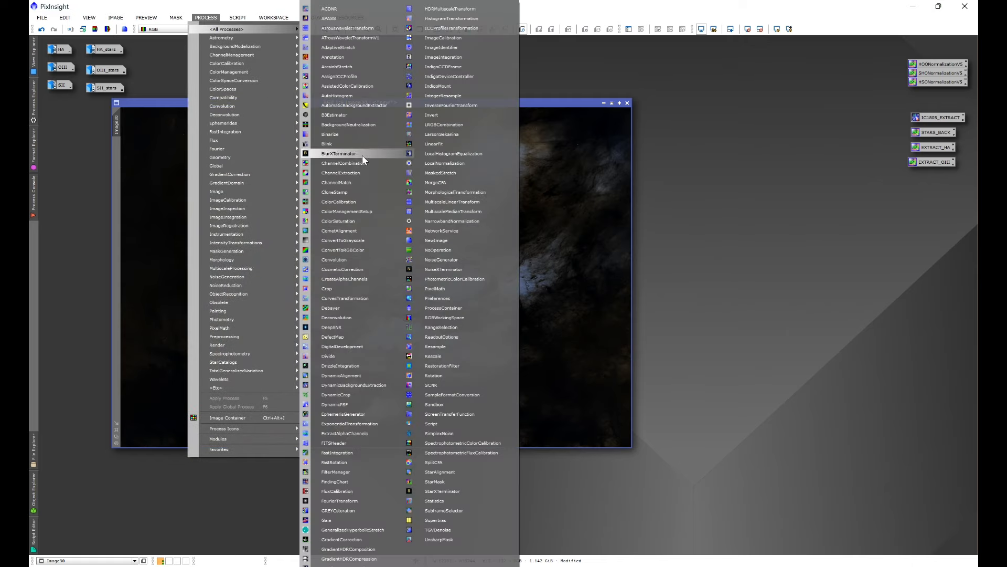
{"action": "left_click", "coordinate": [366, 298]}
{"action": "left_click_drag", "start_coordinate": [730, 159], "coordinate": [698, 142]}
{"action": "left_click", "coordinate": [662, 341]}
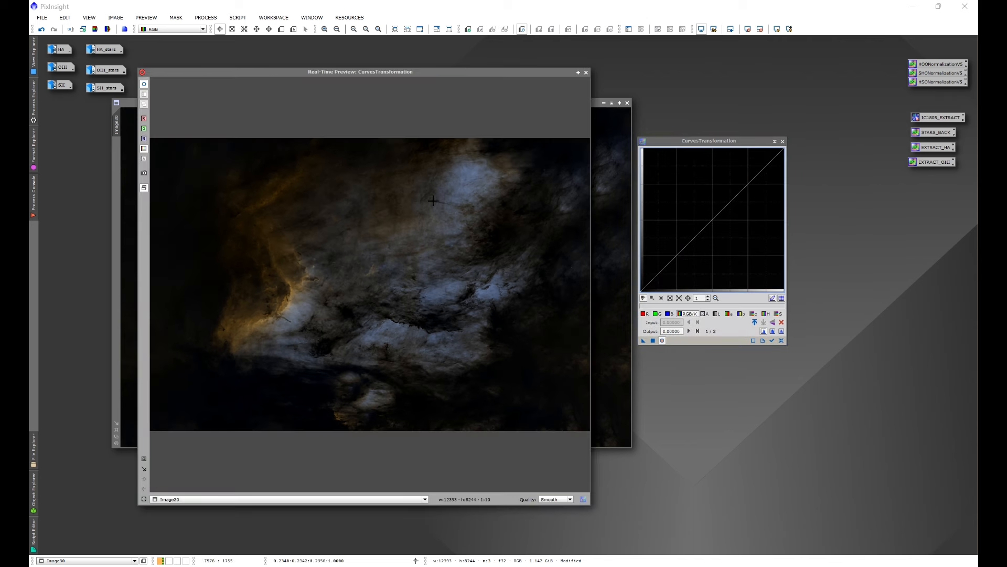
- Raise the saturation curve to about 0.72 at input 0.61, apply it to the color image, and close CurvesTransformation and its preview
{"action": "left_click", "coordinate": [778, 313]}
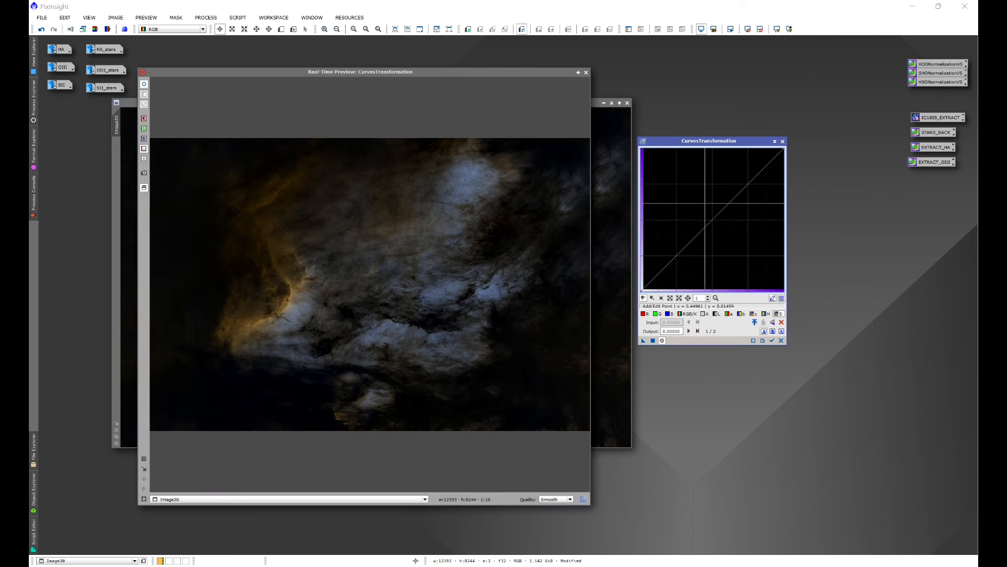
{"action": "left_click_drag", "start_coordinate": [738, 195], "coordinate": [728, 188]}
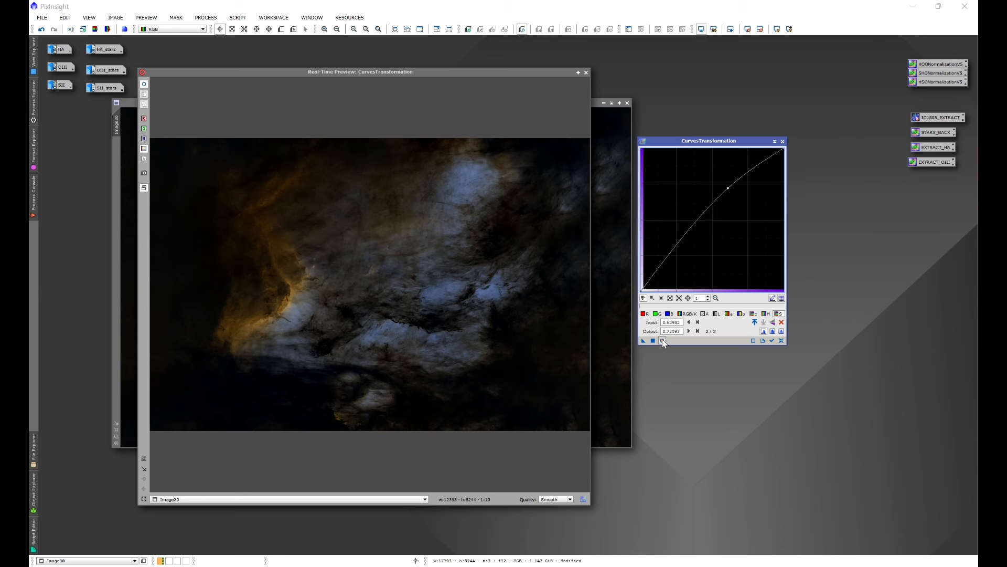
{"action": "left_click", "coordinate": [708, 211]}
{"action": "left_click", "coordinate": [781, 339]}
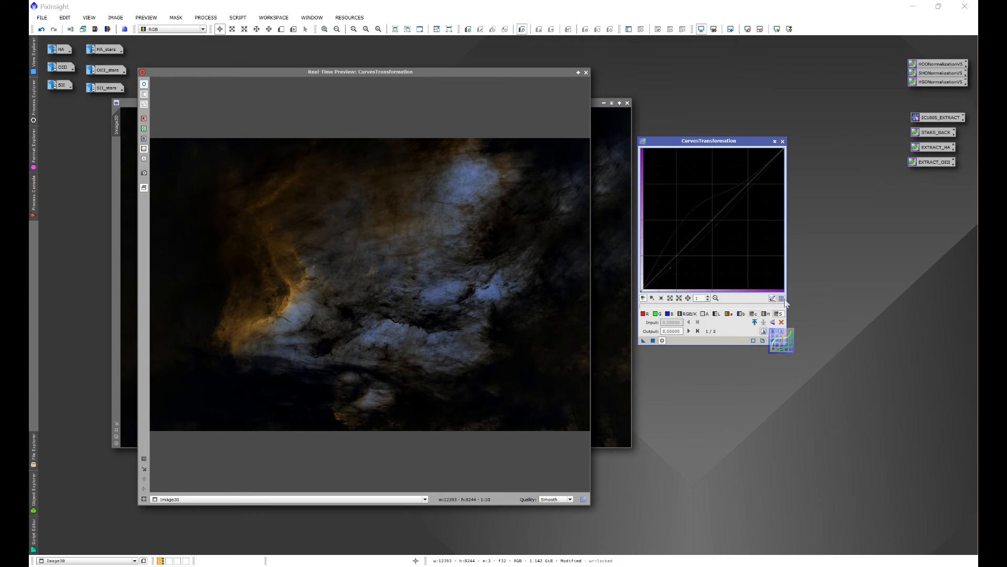
{"action": "left_click", "coordinate": [783, 141]}
{"action": "left_click", "coordinate": [585, 72]}
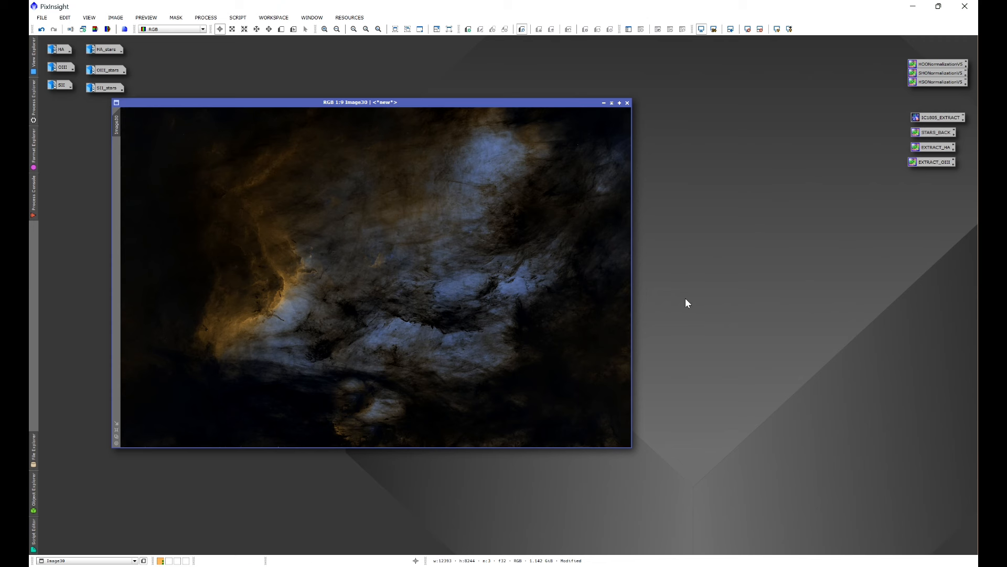
- Open the NB to RGB Star Combination script and assign HA_stars, OIII_stars and SII_stars as its Ha, OIII and SII star images
{"action": "left_click", "coordinate": [237, 17]}
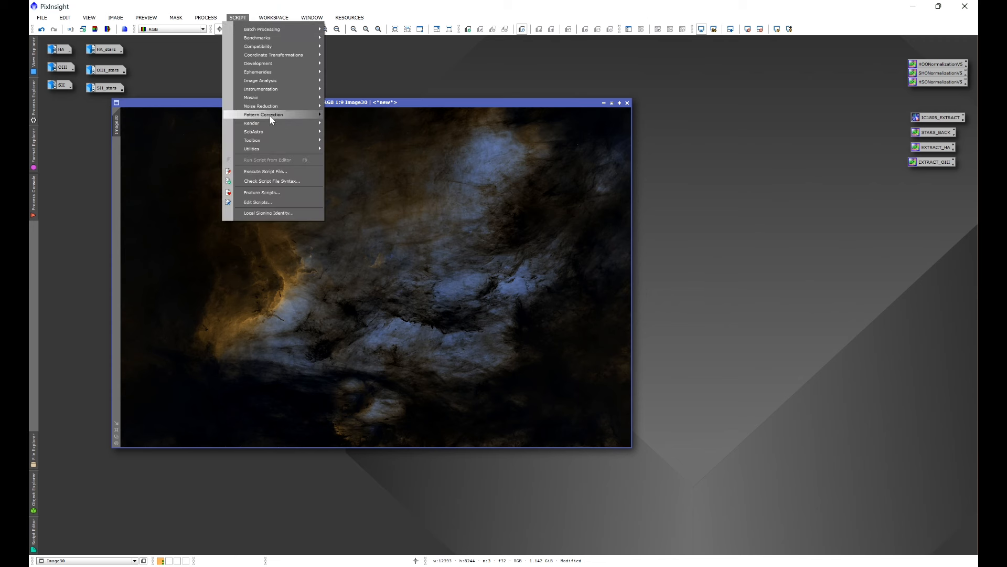
{"action": "mouse_move", "coordinate": [277, 133]}
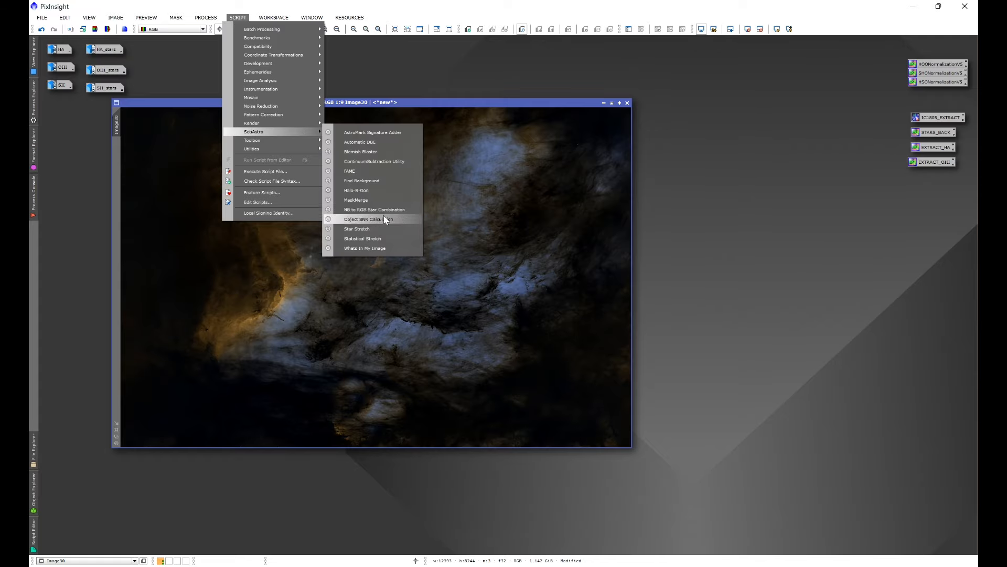
{"action": "left_click", "coordinate": [369, 209]}
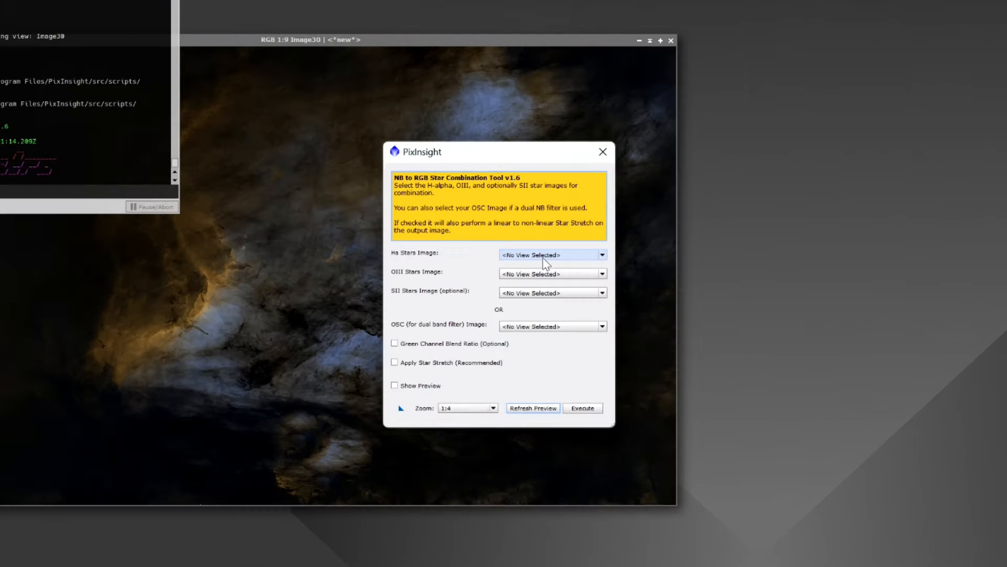
{"action": "left_click", "coordinate": [536, 261]}
{"action": "left_click", "coordinate": [544, 283]}
{"action": "left_click", "coordinate": [545, 269]}
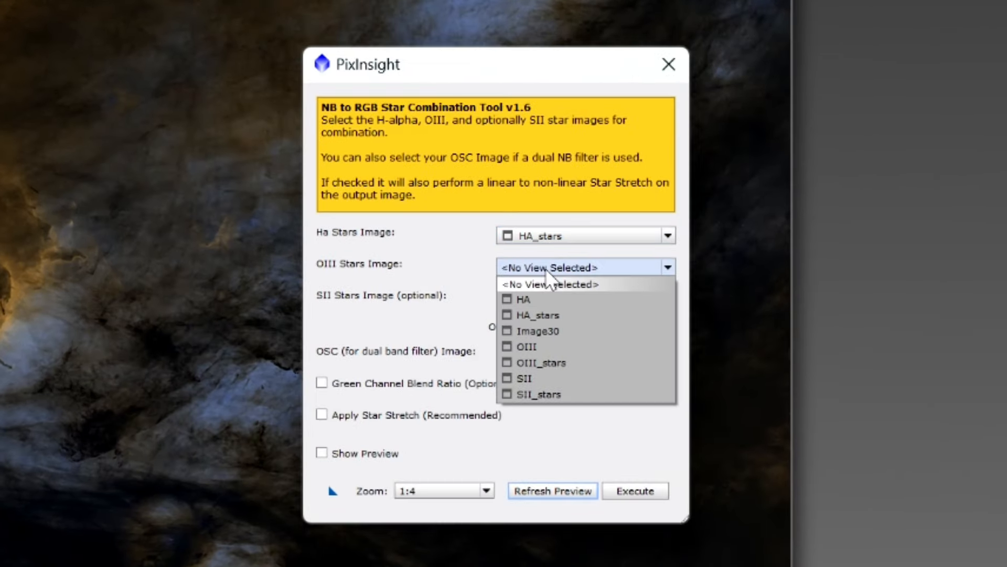
{"action": "left_click", "coordinate": [552, 362]}
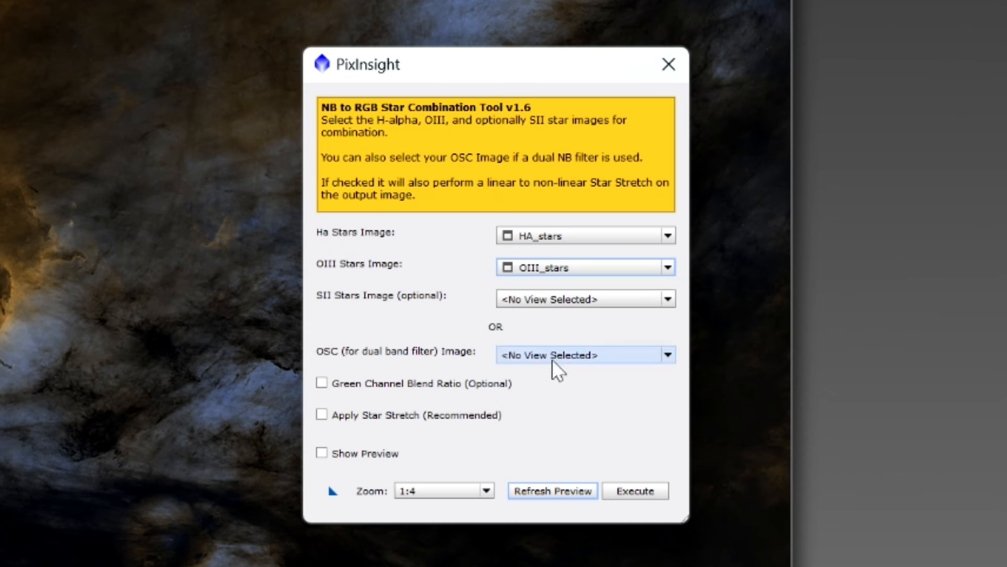
{"action": "left_click", "coordinate": [512, 299]}
{"action": "left_click", "coordinate": [546, 425]}
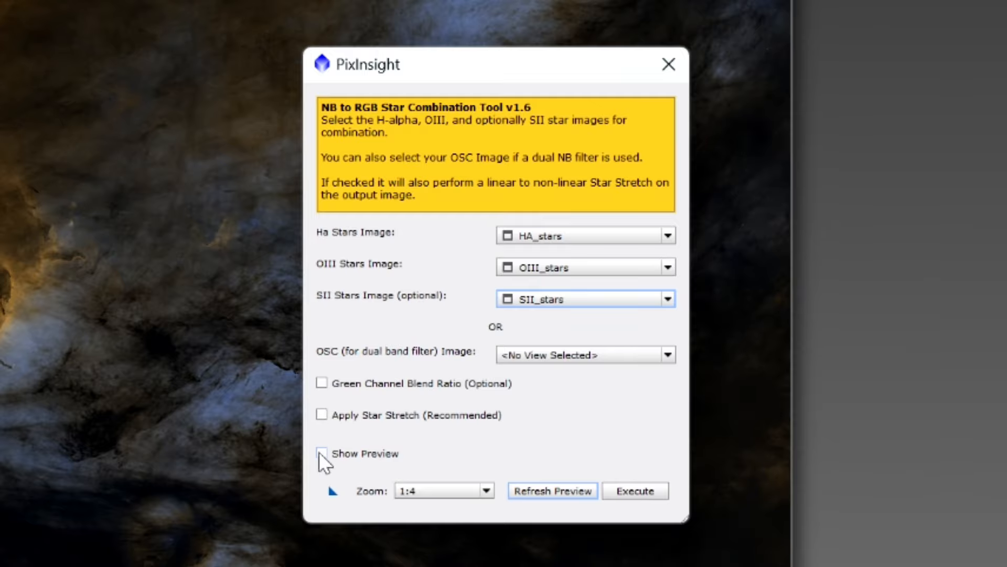
- Enable the star stretch, run the star combination with stretch factor 5.00 and color boost 1.00, and close the process console
{"action": "left_click", "coordinate": [321, 415]}
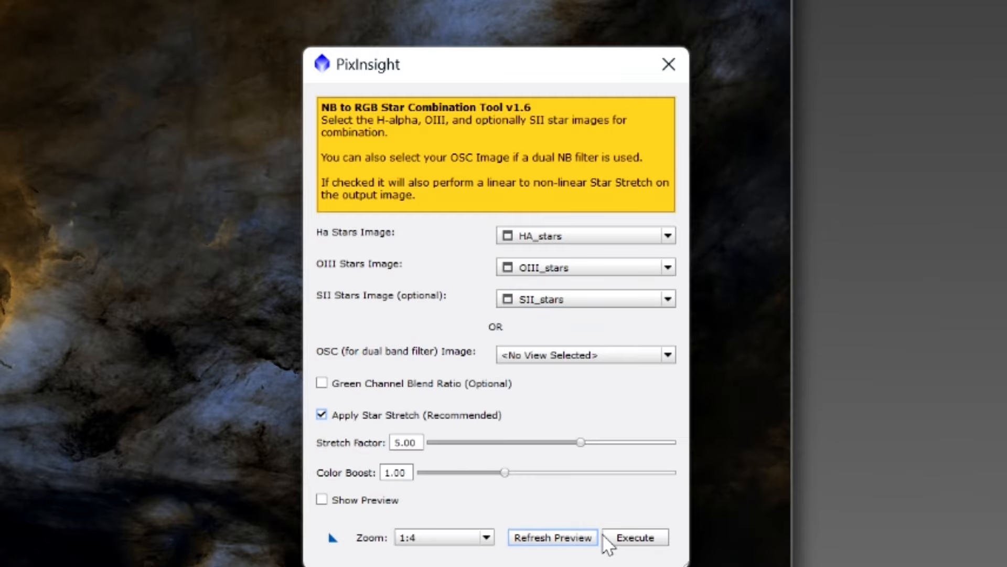
{"action": "left_click", "coordinate": [635, 538]}
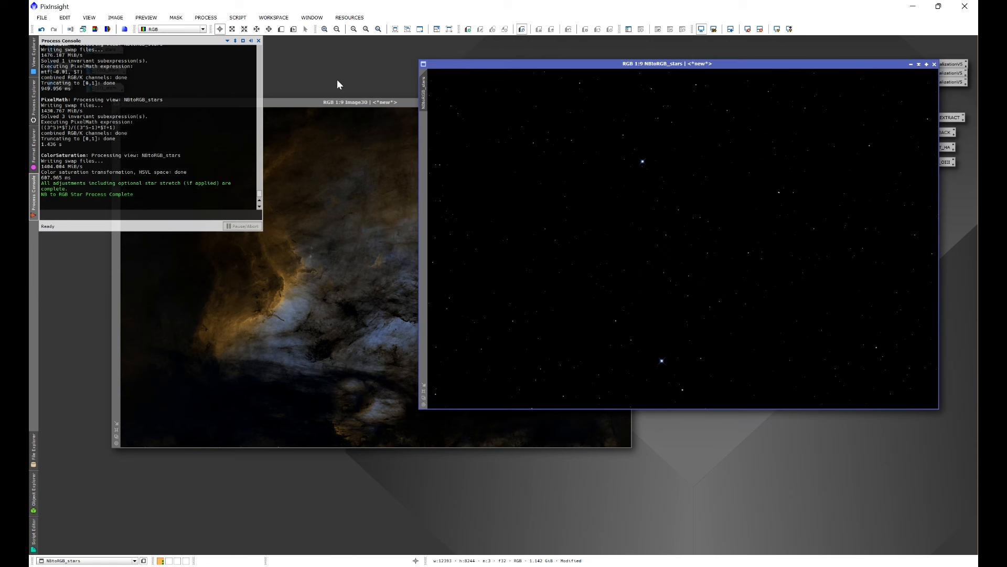
{"action": "left_click", "coordinate": [259, 41]}
- Change the starless color image's identifier to HOO
{"action": "right_click", "coordinate": [357, 218]}
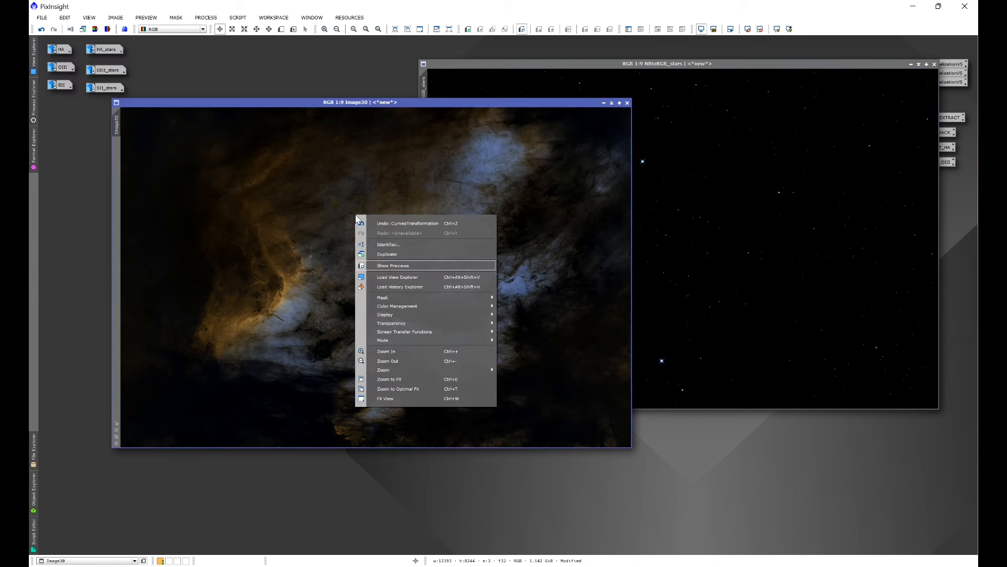
{"action": "left_click", "coordinate": [388, 245]}
{"action": "type", "text": "HOO"}
{"action": "left_click", "coordinate": [547, 302]}
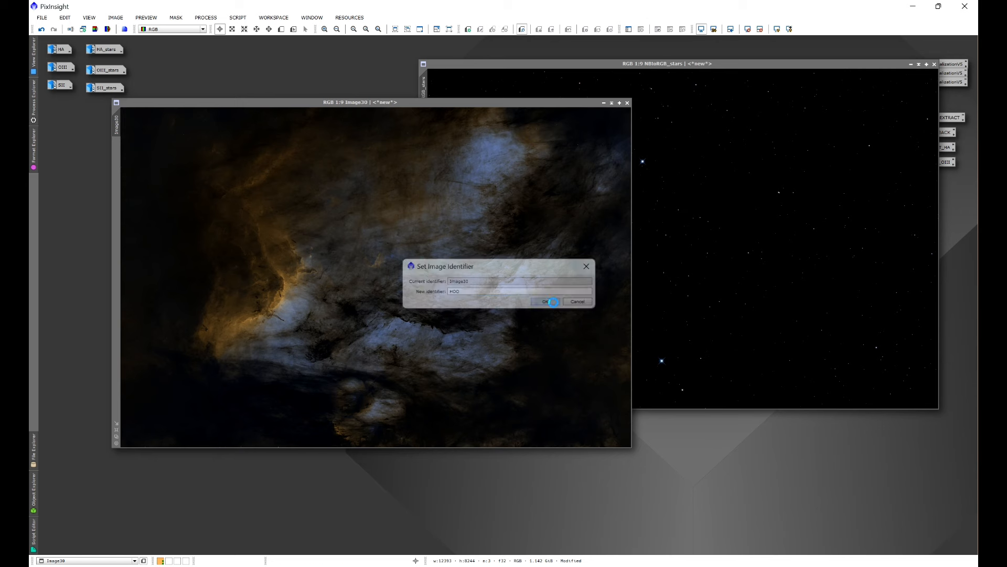
- Change the combined star image's identifier to HOO_stars and iconize it above the HOO nebula image
{"action": "left_click", "coordinate": [646, 77]}
{"action": "right_click", "coordinate": [644, 182]}
{"action": "left_click", "coordinate": [671, 214]}
{"action": "key", "text": "Left"}
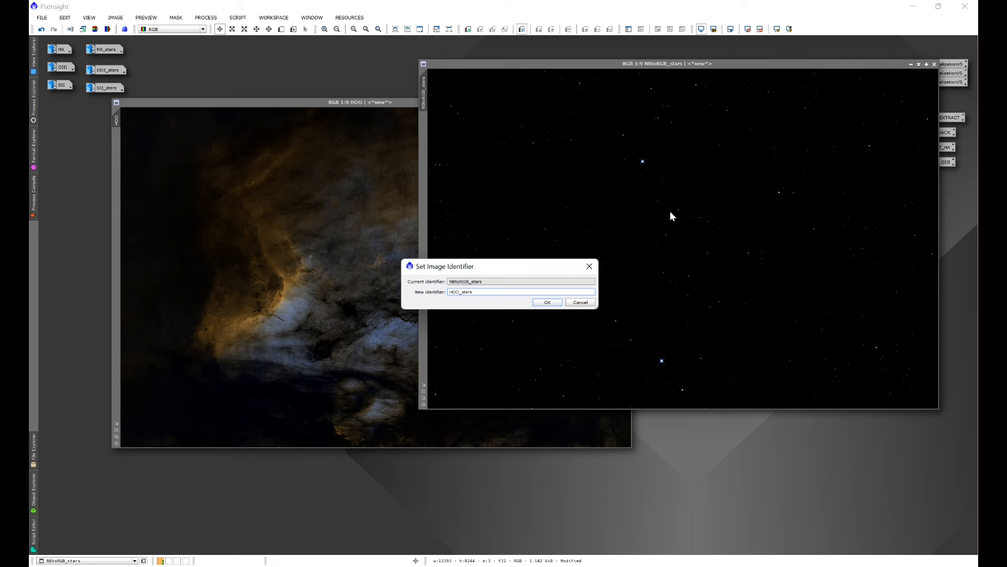
{"action": "left_click", "coordinate": [545, 303]}
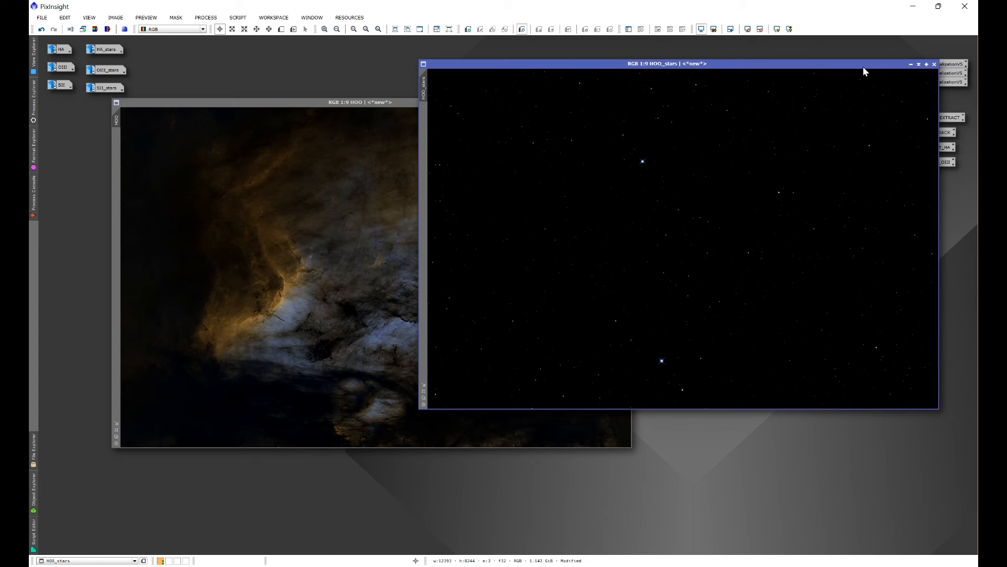
{"action": "left_click_drag", "start_coordinate": [863, 67], "coordinate": [729, 213]}
{"action": "left_click", "coordinate": [776, 209]}
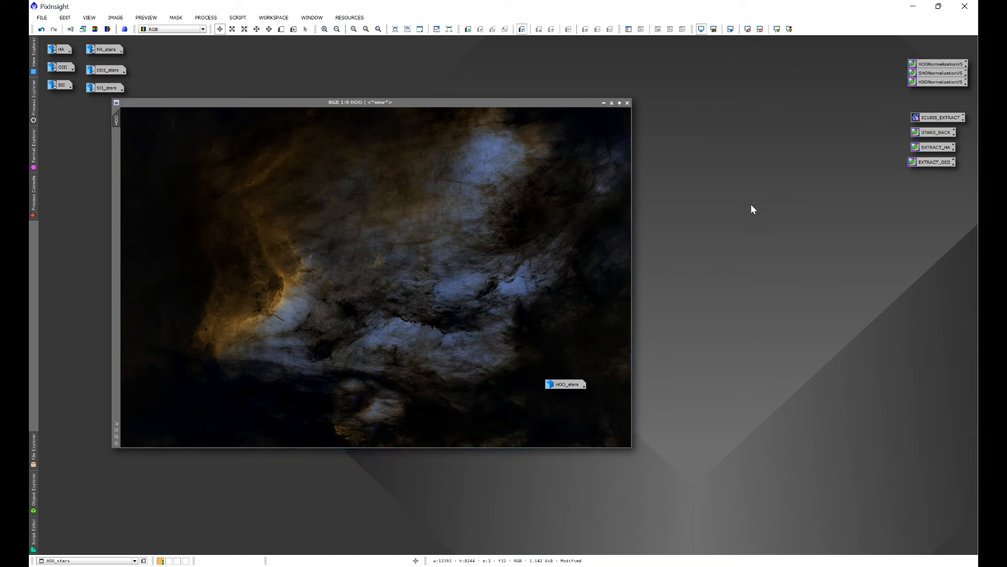
- Apply the saved STARS_BACK PixelMath expression ~(~$T*~$T_stars) to the HOO image to add the stars, and close PixelMath
{"action": "double_click", "coordinate": [938, 133]}
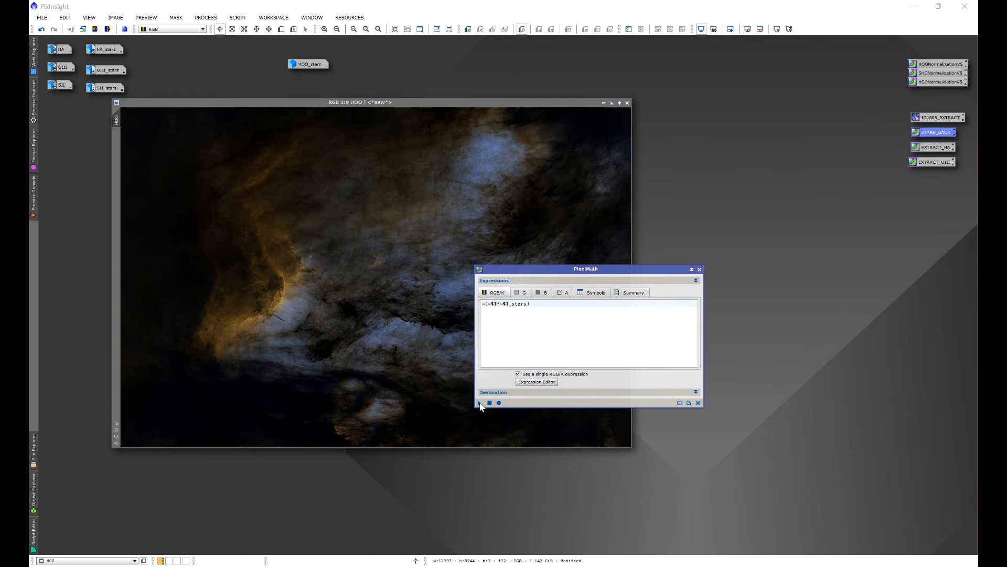
{"action": "left_click_drag", "start_coordinate": [361, 328], "coordinate": [362, 329]}
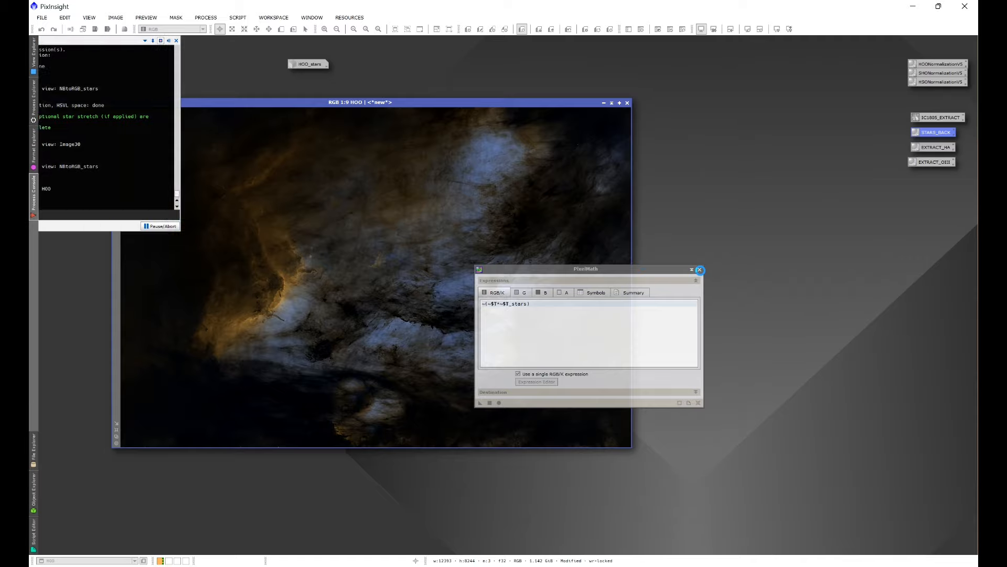
{"action": "left_click", "coordinate": [699, 270]}
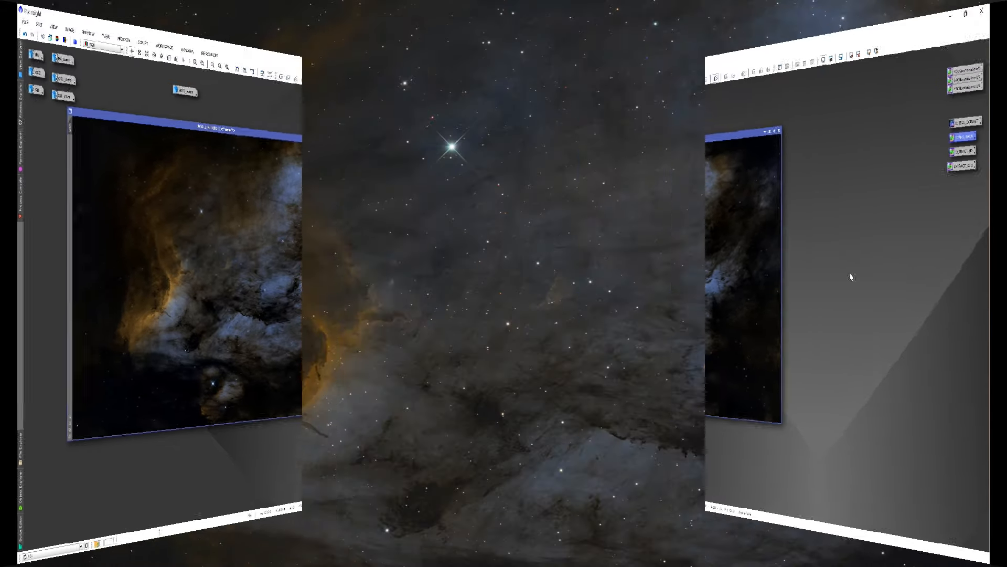